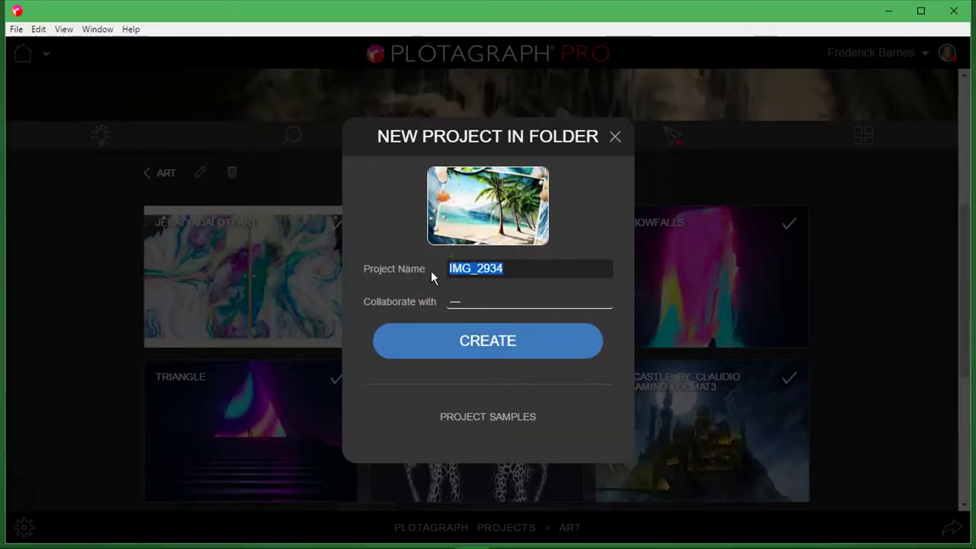
Name the new project "Beach Painting By" followed by the artist's handle, and create it
text(Beach Pain)
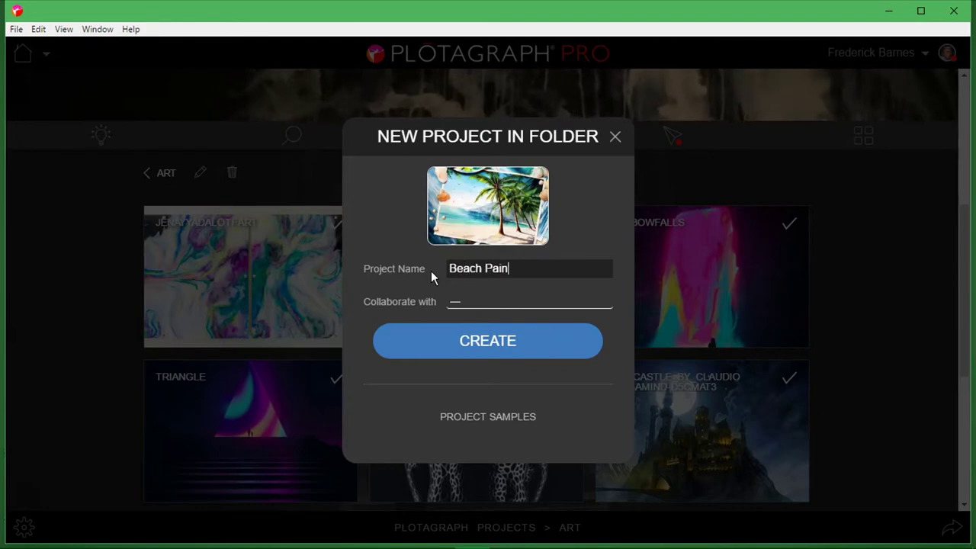
text(ting)
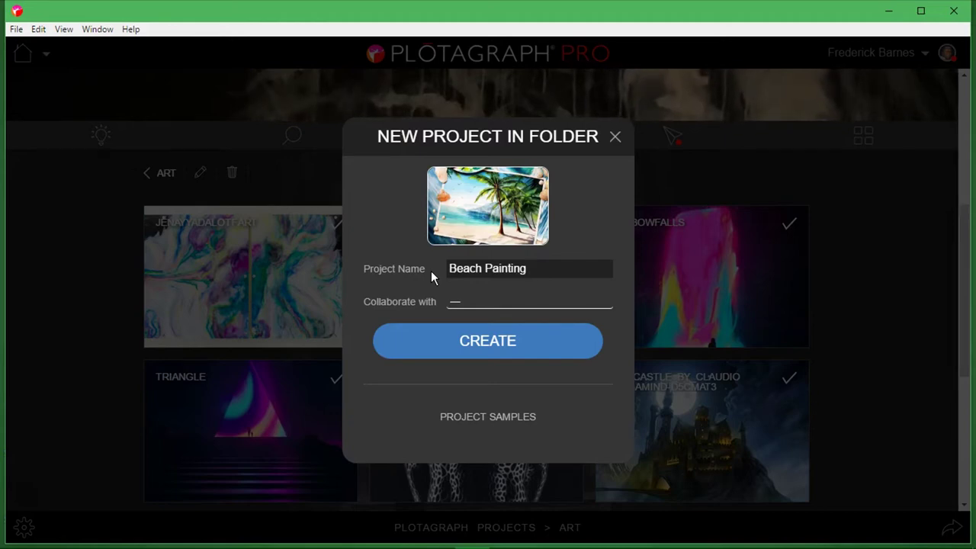
text(By @)
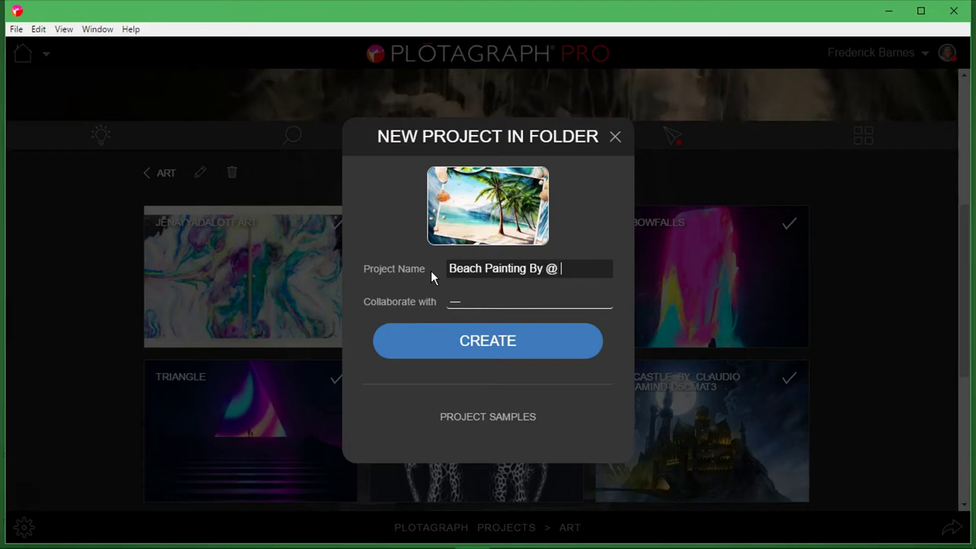
key(BackSpace)
text(Rab)
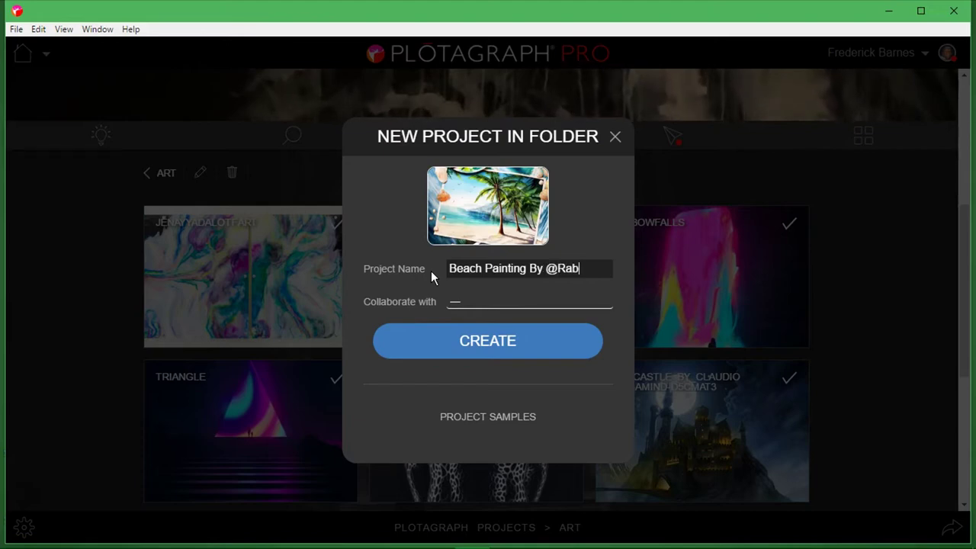
text(i)
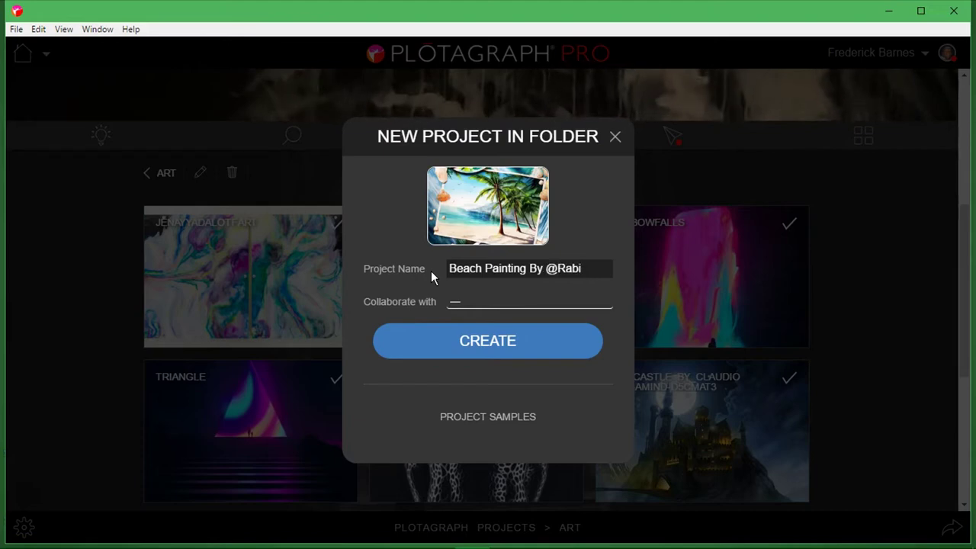
text(__)
text(Rabi)
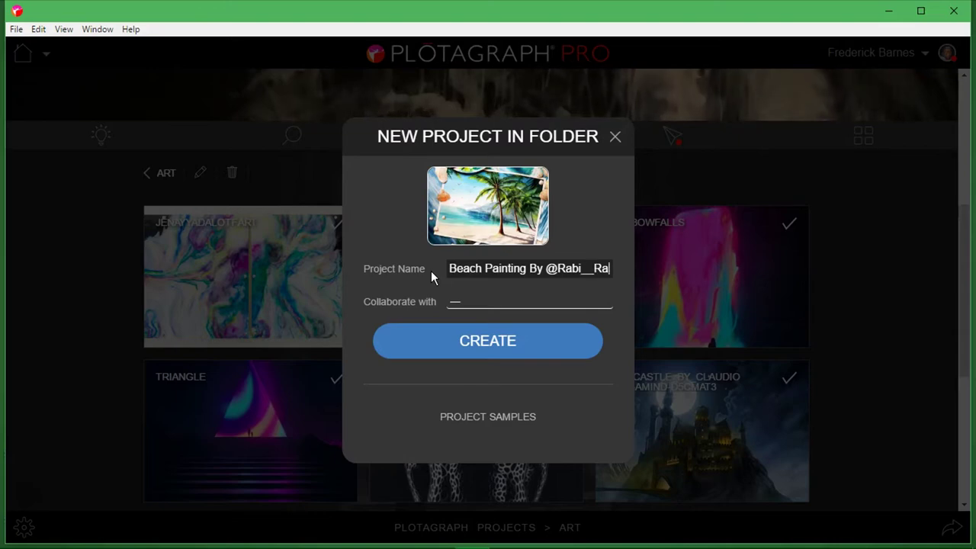
click(479, 347)
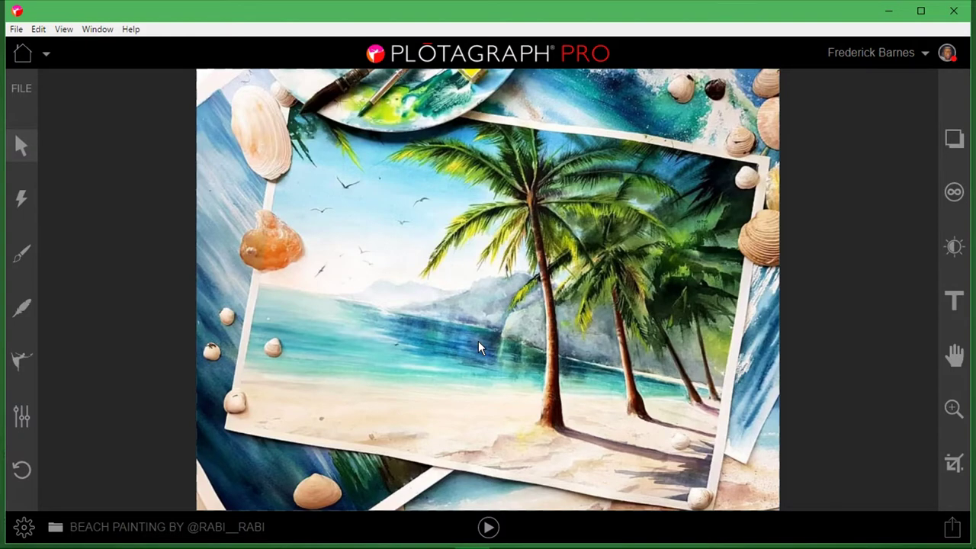
Paint a mask over the shells along the right edge of the beach painting
click(21, 254)
click(99, 283)
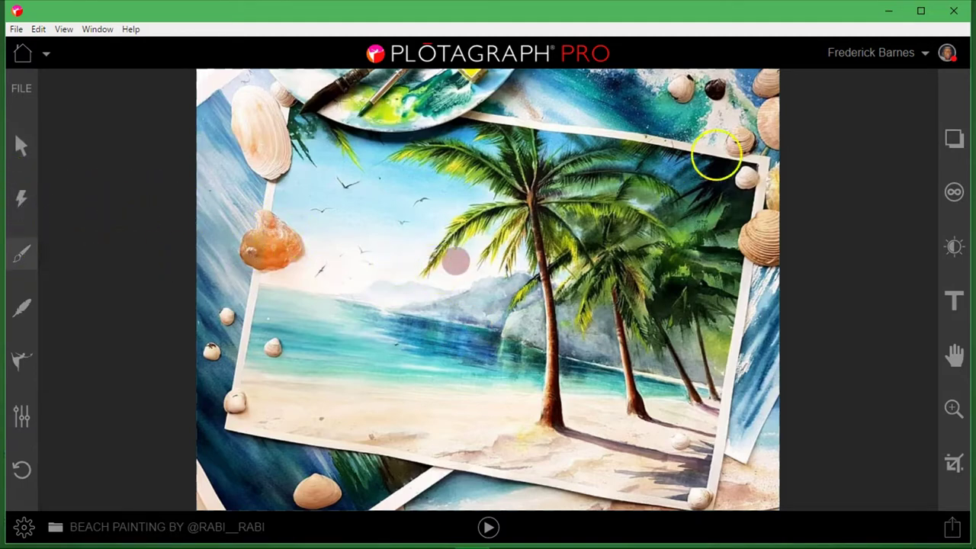
drag(783, 230, 776, 244)
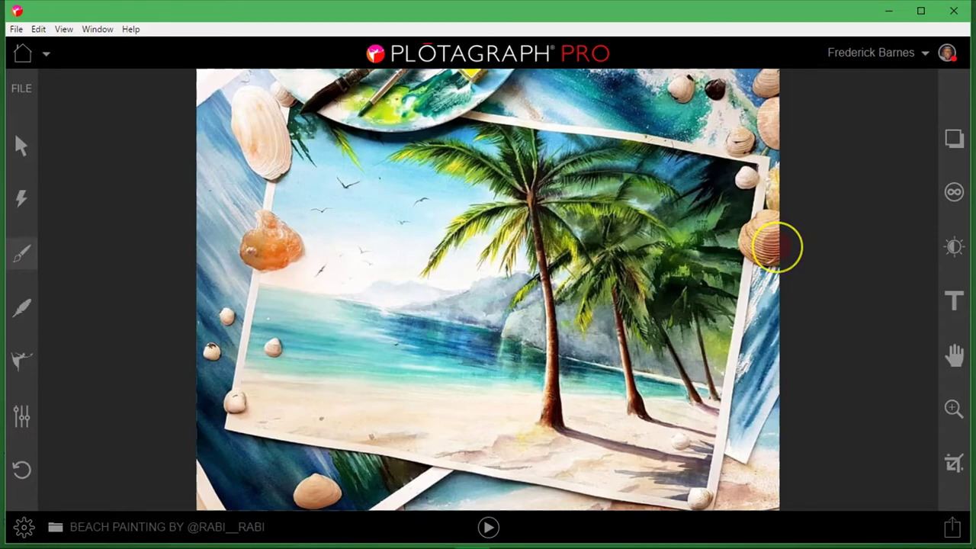
key(ctrl+plus)
scroll(784, 236, down, 3)
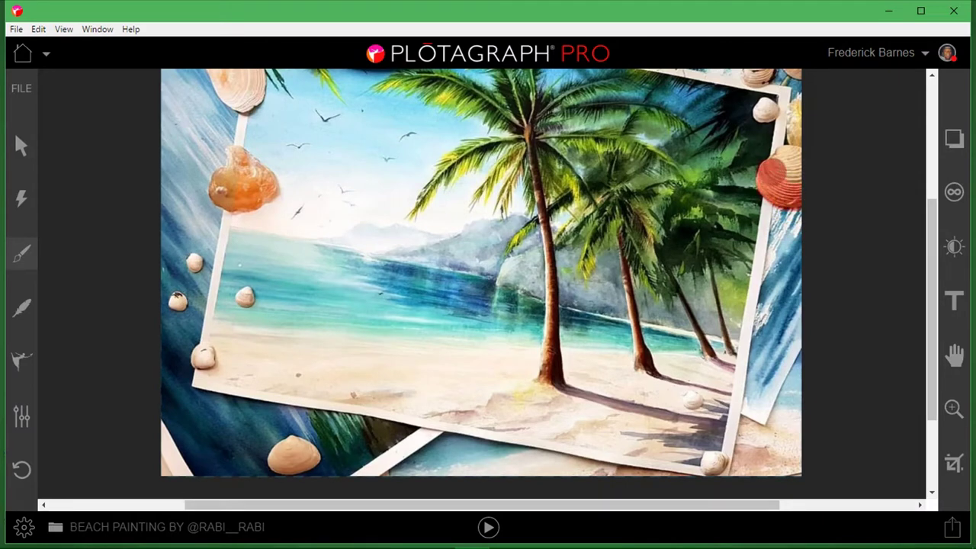
scroll(793, 139, up, 6)
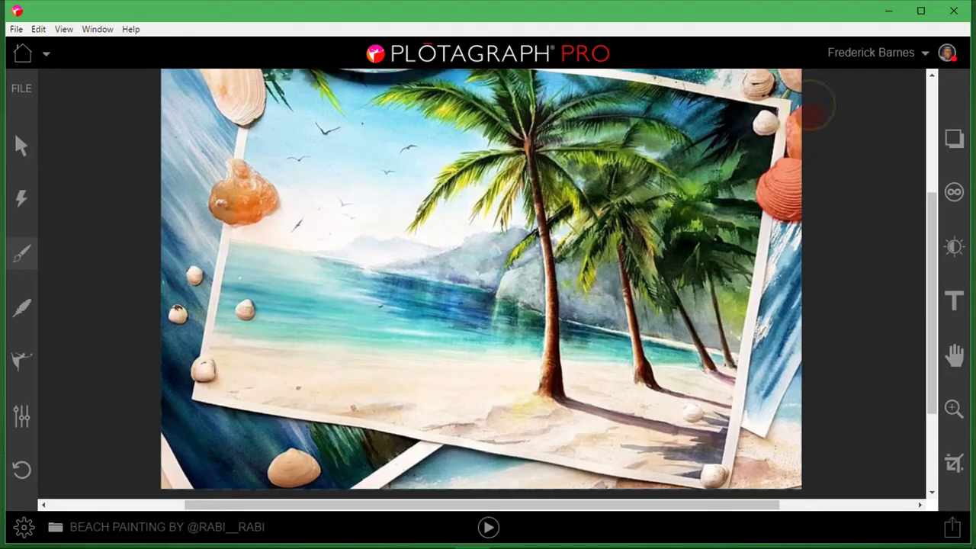
mouse_move(792, 141)
mouse_down()
mouse_move(789, 157)
mouse_move(811, 166)
mouse_move(796, 100)
mouse_move(787, 111)
mouse_up()
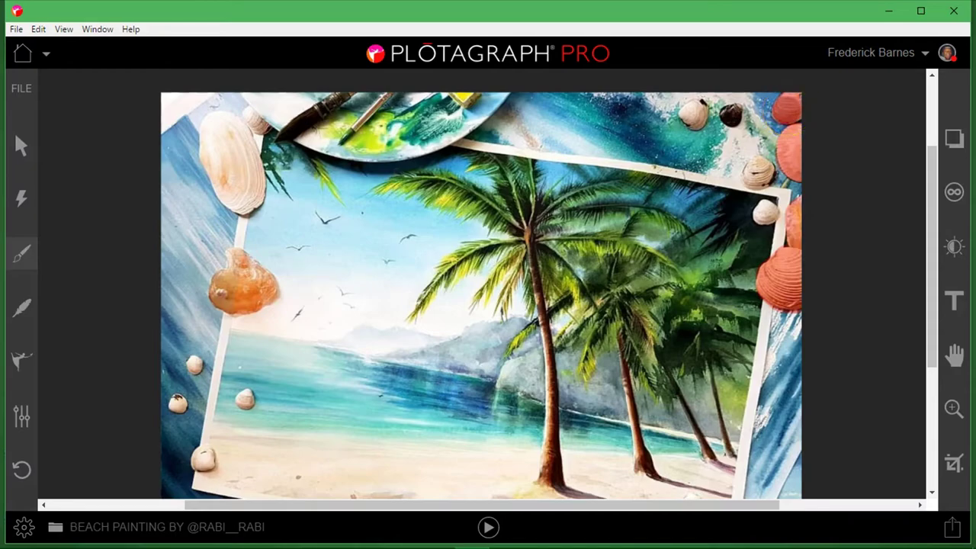
Mask the remaining small shells around the upper-right corner of the painted picture at high magnification
click(954, 409)
click(895, 333)
drag(534, 504, 577, 504)
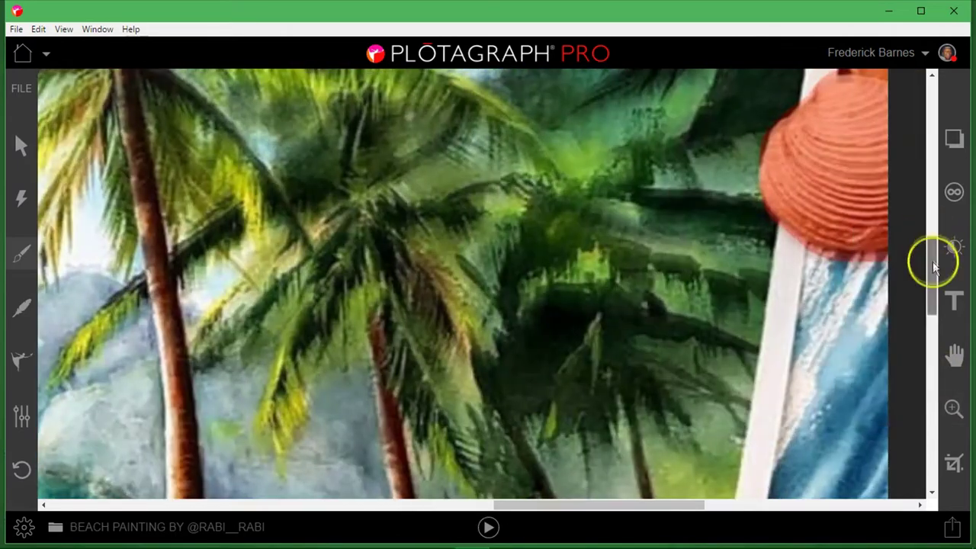
drag(933, 265, 933, 197)
mouse_move(795, 348)
mouse_down()
mouse_move(795, 338)
mouse_move(777, 344)
mouse_move(773, 379)
mouse_move(808, 364)
mouse_move(797, 332)
mouse_up()
mouse_move(767, 289)
mouse_down()
mouse_move(725, 259)
mouse_move(742, 221)
mouse_move(784, 210)
mouse_move(812, 250)
mouse_move(790, 272)
mouse_move(788, 247)
mouse_move(755, 254)
mouse_move(763, 228)
mouse_move(767, 236)
mouse_move(714, 232)
mouse_move(693, 215)
mouse_move(668, 227)
mouse_move(680, 251)
mouse_move(701, 258)
mouse_move(703, 236)
mouse_move(612, 239)
mouse_move(609, 208)
mouse_move(593, 204)
mouse_move(554, 229)
mouse_move(575, 265)
mouse_move(595, 244)
mouse_up()
Mask the paint palette with its brushes, the small shell beside it and the large oval shell
scroll(765, 229, up, 3)
drag(660, 505, 485, 524)
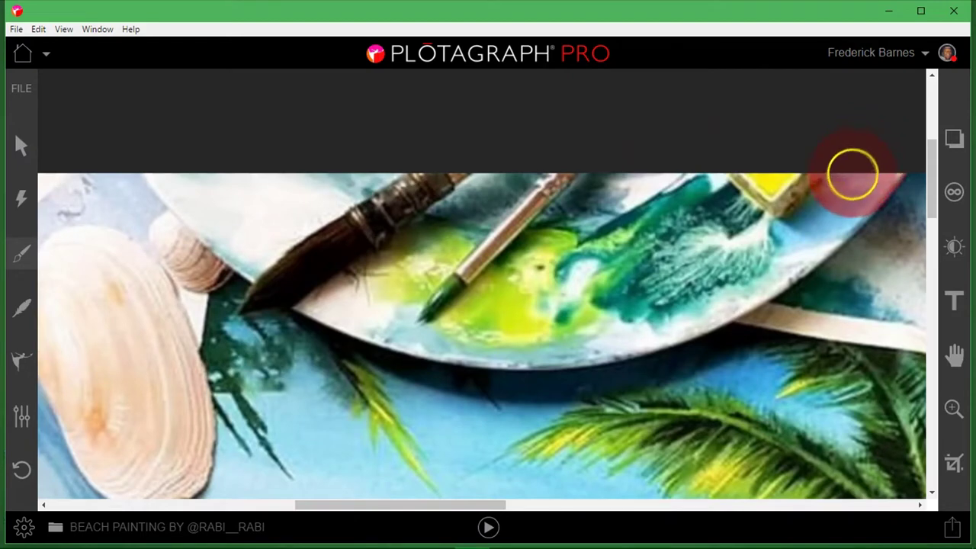
mouse_move(853, 175)
mouse_down()
mouse_move(795, 241)
mouse_move(671, 305)
mouse_move(545, 331)
mouse_move(486, 331)
mouse_move(304, 269)
mouse_move(201, 187)
mouse_move(408, 221)
mouse_move(322, 219)
mouse_move(741, 158)
mouse_move(627, 225)
mouse_up()
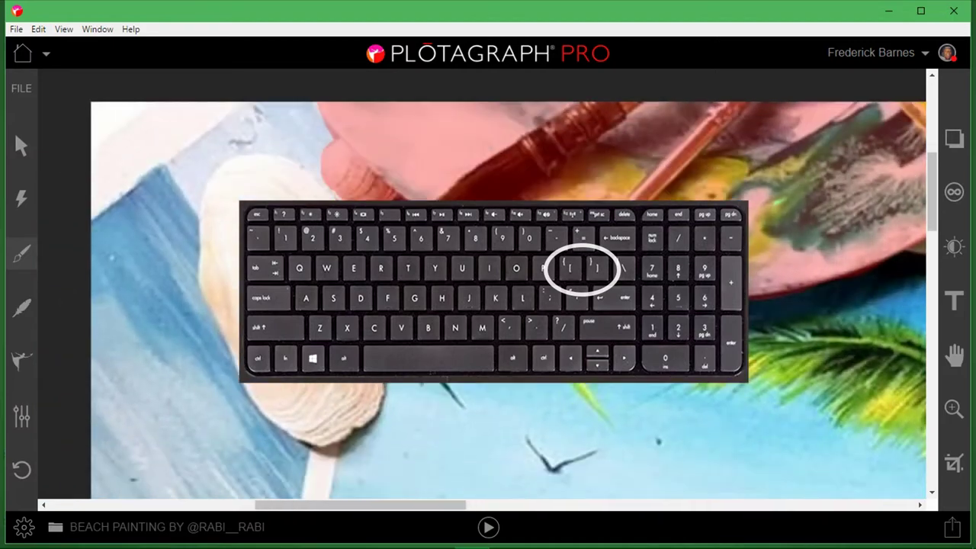
mouse_move(304, 181)
mouse_down()
mouse_move(242, 176)
mouse_move(217, 222)
mouse_move(216, 267)
mouse_move(254, 353)
mouse_move(240, 351)
mouse_move(272, 395)
mouse_move(313, 420)
mouse_move(363, 389)
mouse_move(359, 311)
mouse_move(345, 274)
mouse_move(326, 376)
mouse_move(260, 219)
mouse_move(293, 286)
mouse_move(281, 220)
mouse_move(305, 309)
mouse_up()
Mask the orange shell on the left border of the painting at 300% zoom
click(954, 408)
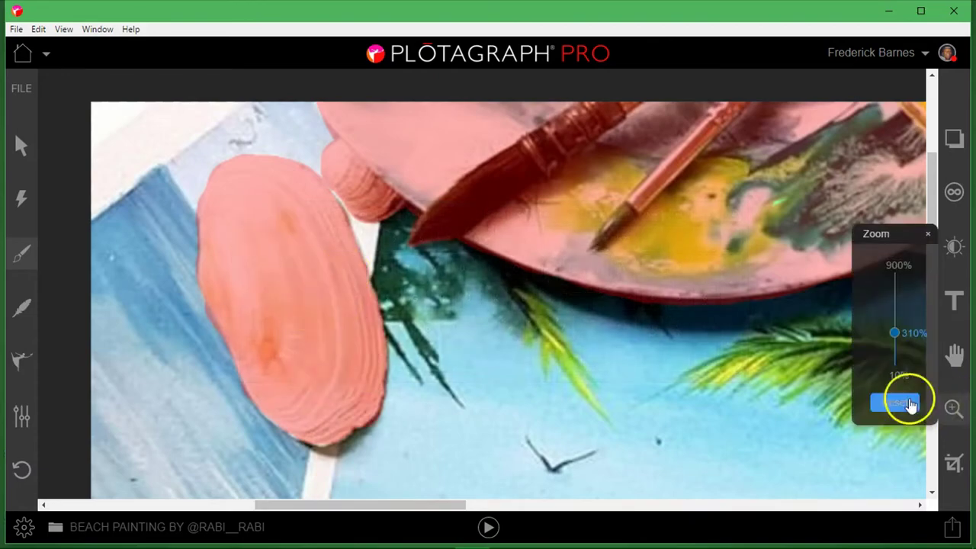
click(900, 402)
click(895, 334)
drag(579, 504, 430, 503)
scroll(419, 239, up, 2)
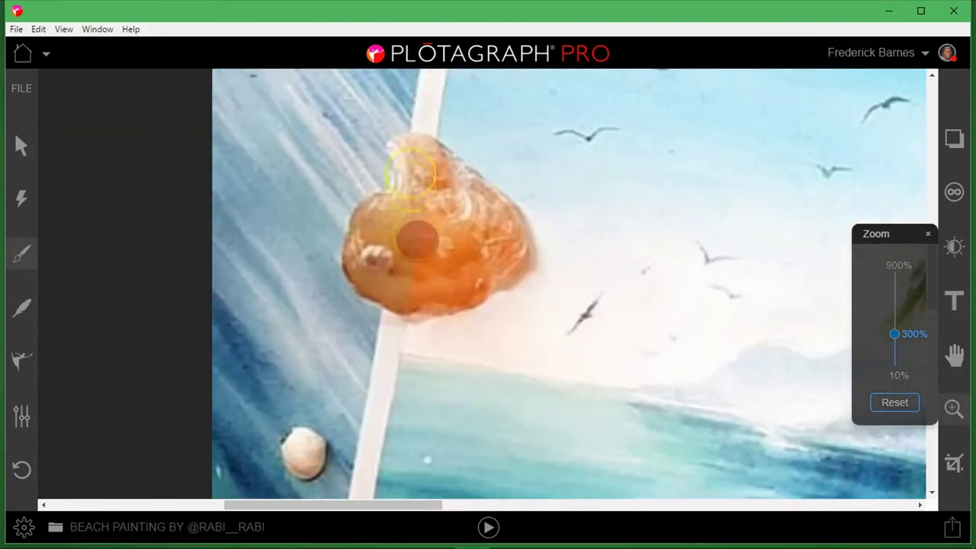
mouse_move(404, 151)
mouse_down()
mouse_move(427, 145)
mouse_move(451, 159)
mouse_move(492, 196)
mouse_move(518, 259)
mouse_move(480, 288)
mouse_move(425, 303)
mouse_move(369, 285)
mouse_move(354, 255)
mouse_move(362, 224)
mouse_move(412, 169)
mouse_move(466, 207)
mouse_move(438, 211)
mouse_move(393, 243)
mouse_move(453, 257)
mouse_up()
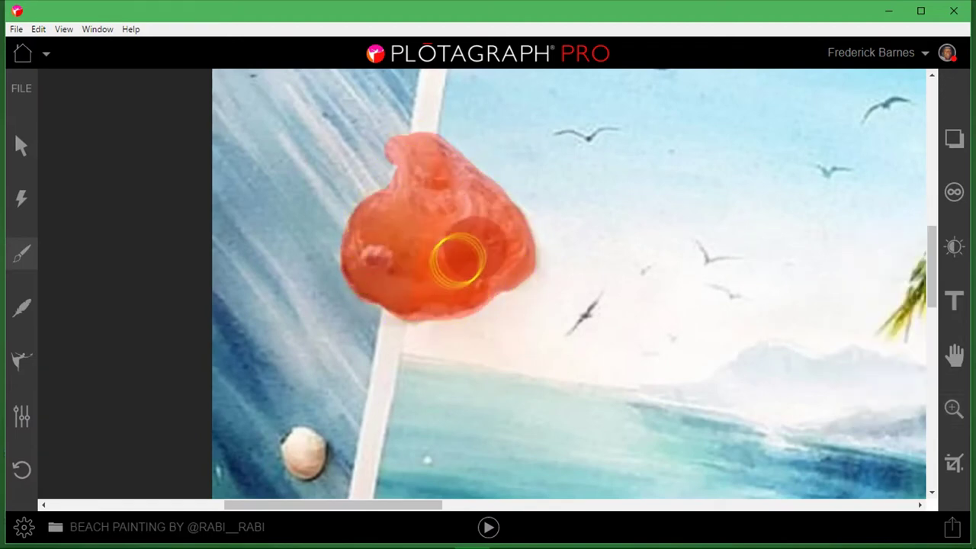
Mask the four small shells below the orange shell, down to the picture's lower-left corner
scroll(447, 263, down, 3)
drag(305, 187, 309, 200)
mouse_move(456, 293)
mouse_down()
mouse_move(430, 284)
mouse_move(447, 269)
mouse_move(455, 296)
mouse_up()
mouse_move(272, 298)
mouse_down()
mouse_move(253, 281)
mouse_move(266, 309)
mouse_up()
scroll(343, 370, down, 3)
mouse_move(342, 370)
mouse_down()
mouse_move(308, 361)
mouse_move(313, 339)
mouse_move(332, 325)
mouse_move(346, 343)
mouse_move(328, 353)
mouse_move(359, 312)
mouse_up()
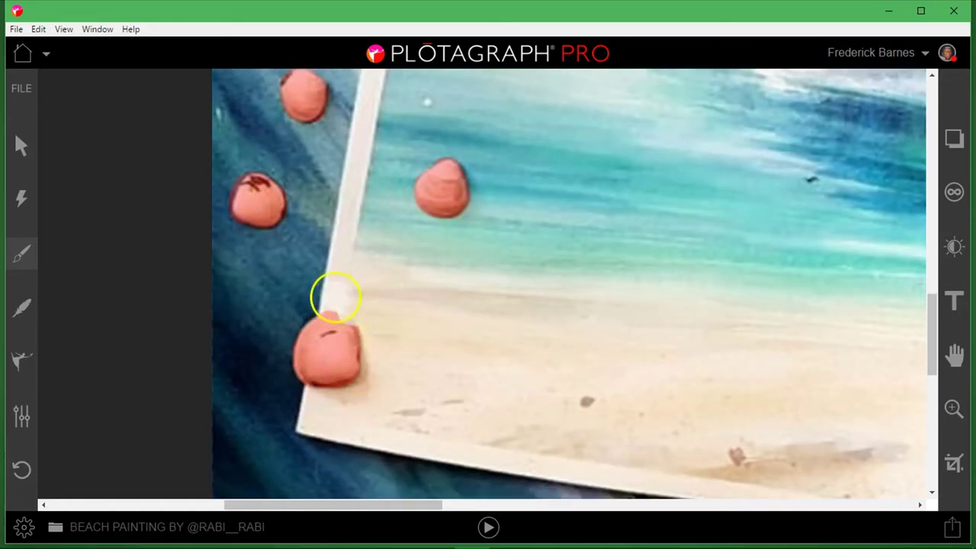
Mask the tan shell near the bottom edge of the image, magnified to 320%
click(954, 409)
click(897, 407)
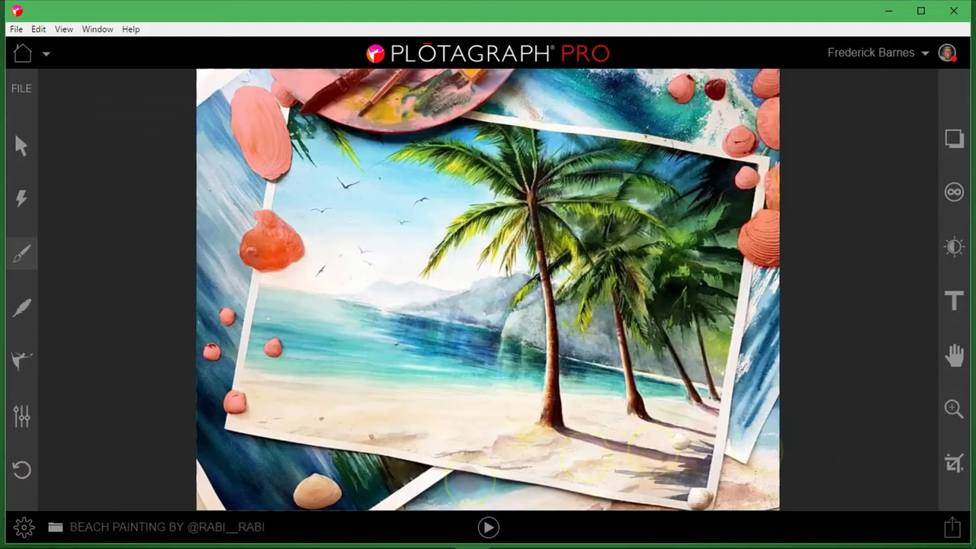
click(954, 466)
click(954, 410)
drag(895, 350, 896, 331)
scroll(488, 343, down, 5)
drag(482, 505, 378, 504)
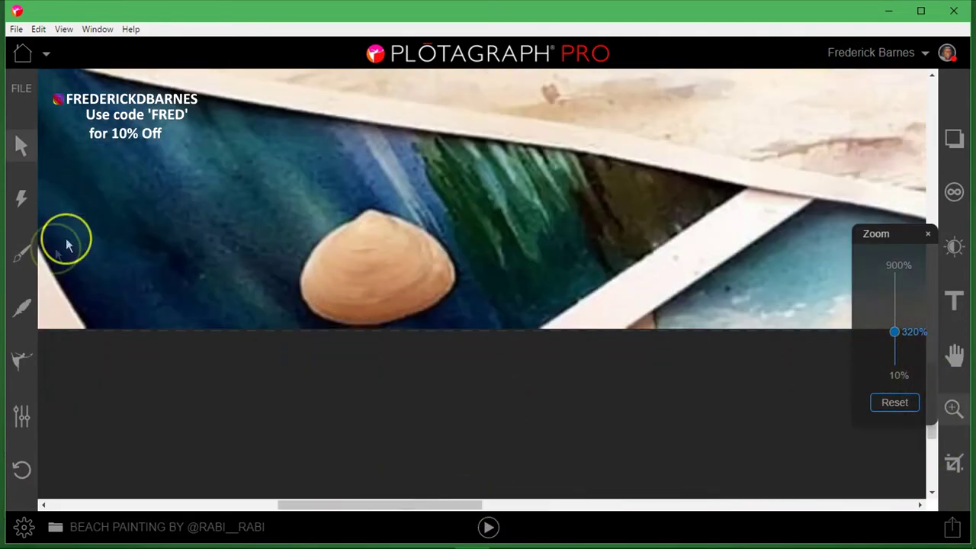
click(21, 253)
mouse_move(326, 246)
mouse_down()
mouse_move(371, 226)
mouse_move(320, 260)
mouse_move(327, 307)
mouse_move(422, 298)
mouse_move(437, 264)
mouse_move(393, 231)
mouse_move(337, 279)
mouse_move(352, 304)
mouse_up()
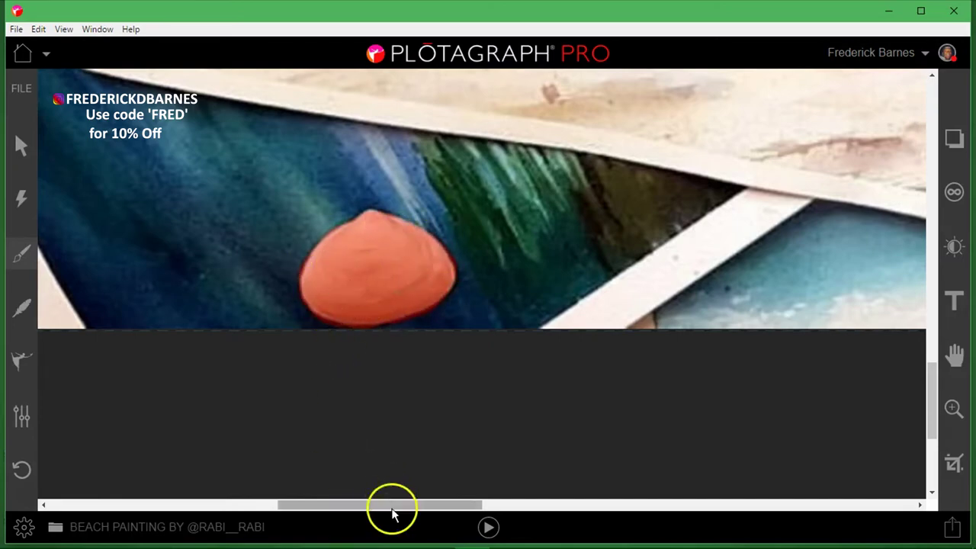
Mask the two shells on the sand near the picture's lower-right corner and reset the zoom
drag(392, 507, 626, 507)
mouse_move(597, 315)
mouse_down()
mouse_move(606, 283)
mouse_move(591, 308)
mouse_move(566, 314)
mouse_move(554, 293)
mouse_move(560, 269)
mouse_move(602, 272)
mouse_move(607, 280)
mouse_move(557, 283)
mouse_up()
scroll(516, 179, up, 1)
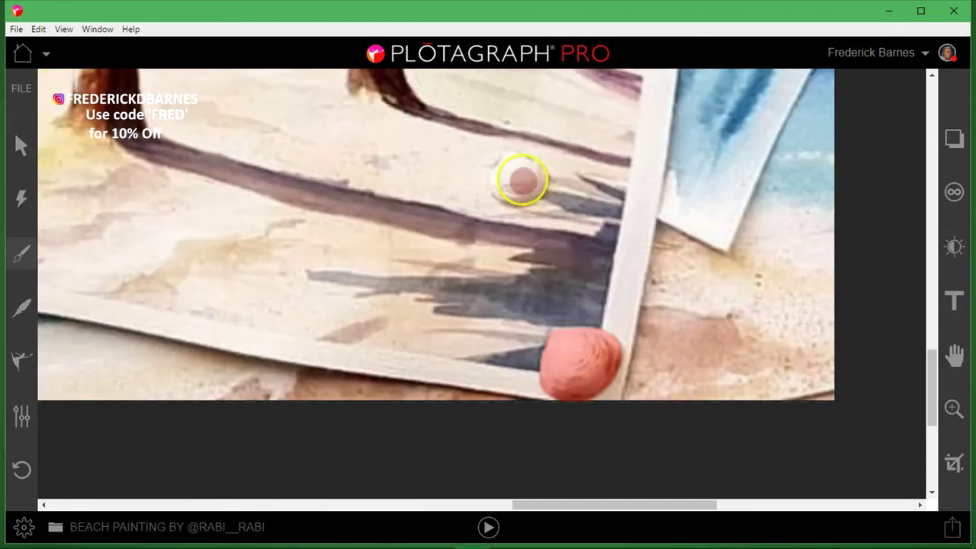
mouse_move(516, 179)
mouse_down()
mouse_move(514, 164)
mouse_move(505, 186)
mouse_move(564, 169)
mouse_move(536, 181)
mouse_up()
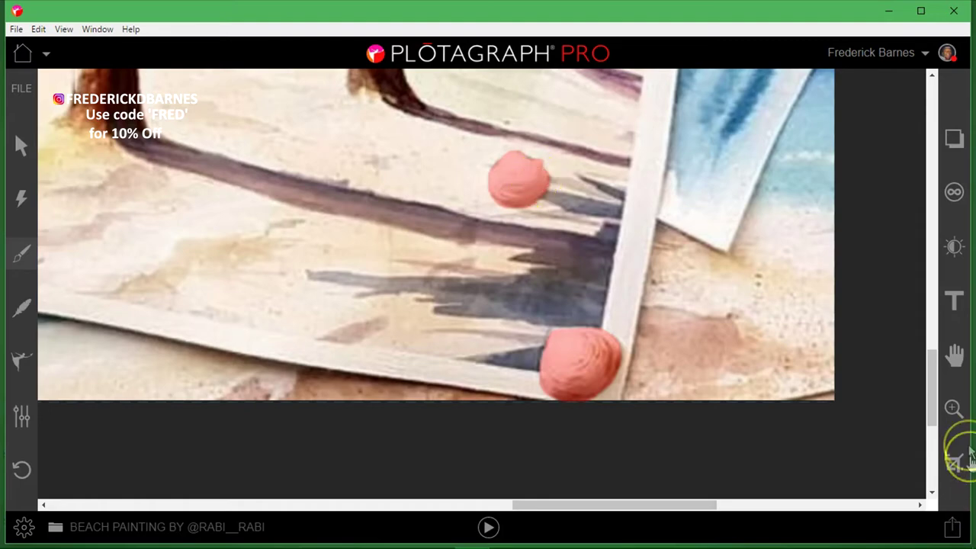
click(954, 408)
click(873, 406)
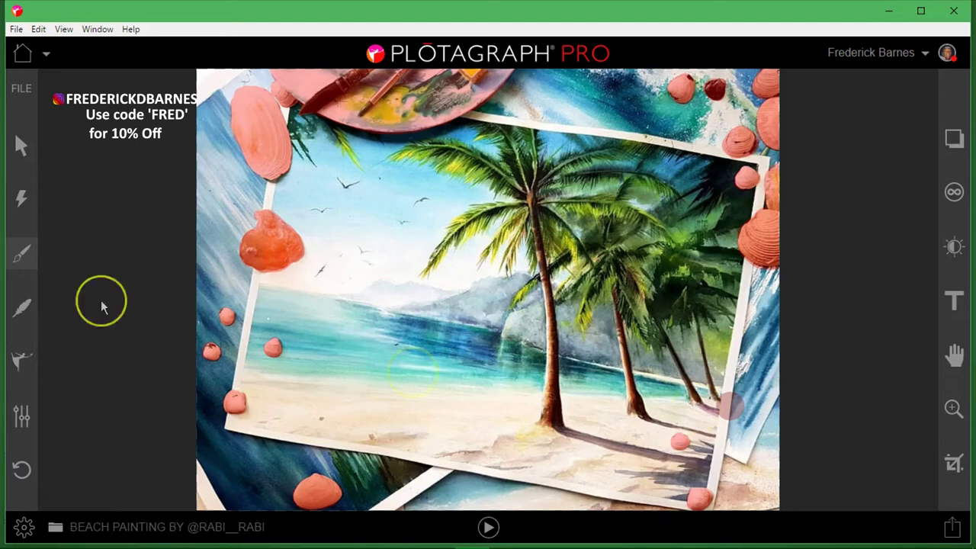
Place a row of anchor points along the horizon line of the water, across the whole bay
click(15, 355)
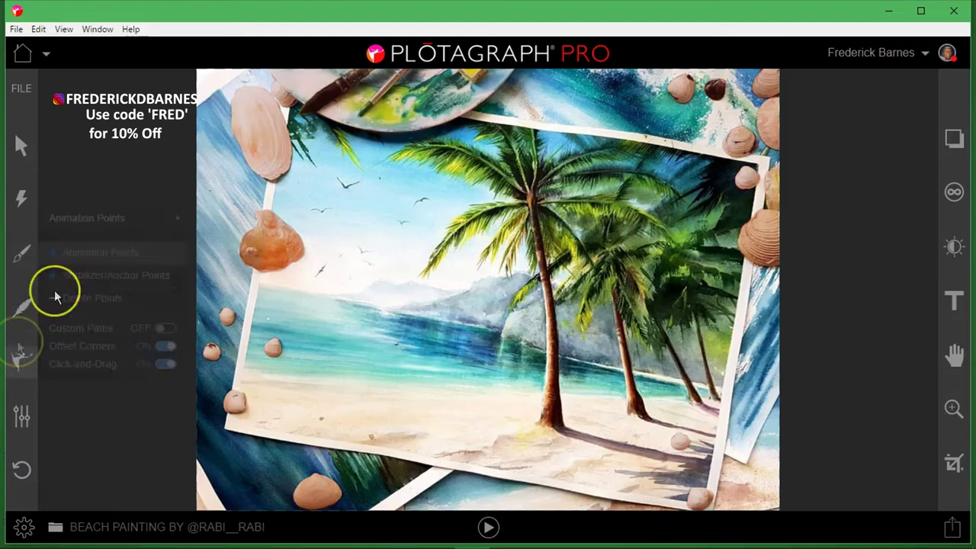
click(13, 360)
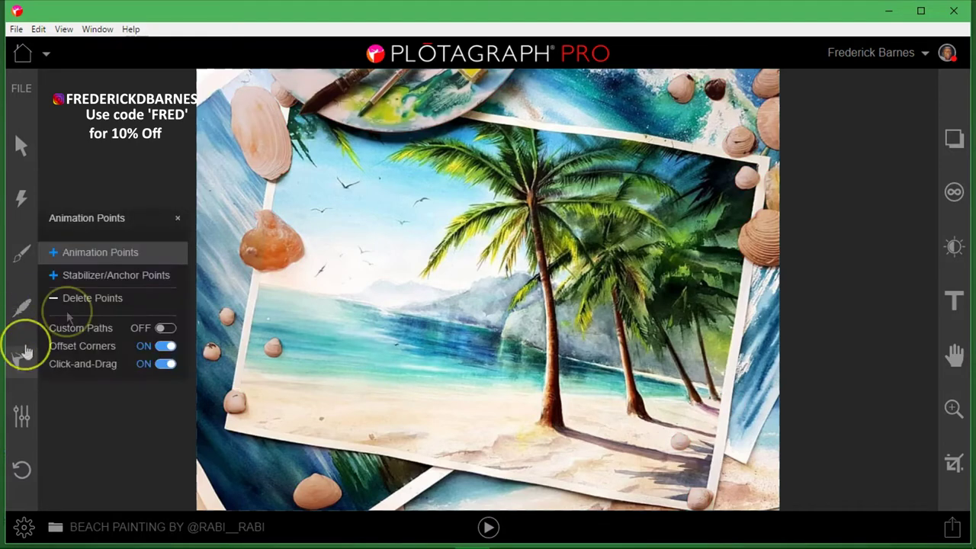
click(100, 259)
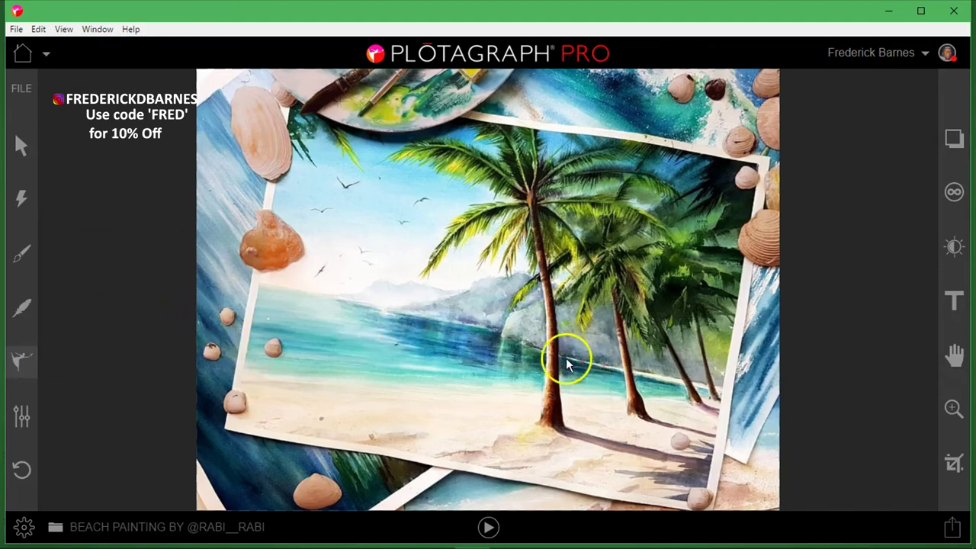
mouse_move(568, 364)
mouse_down()
mouse_move(484, 331)
mouse_move(350, 302)
mouse_up()
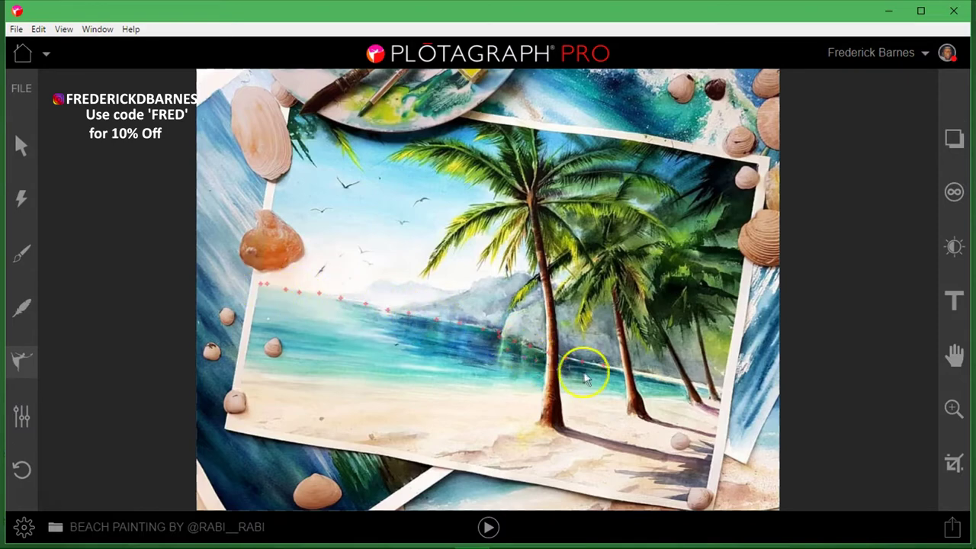
Add animation point paths across the water, flowing diagonally down toward the palm trees
drag(461, 343, 534, 378)
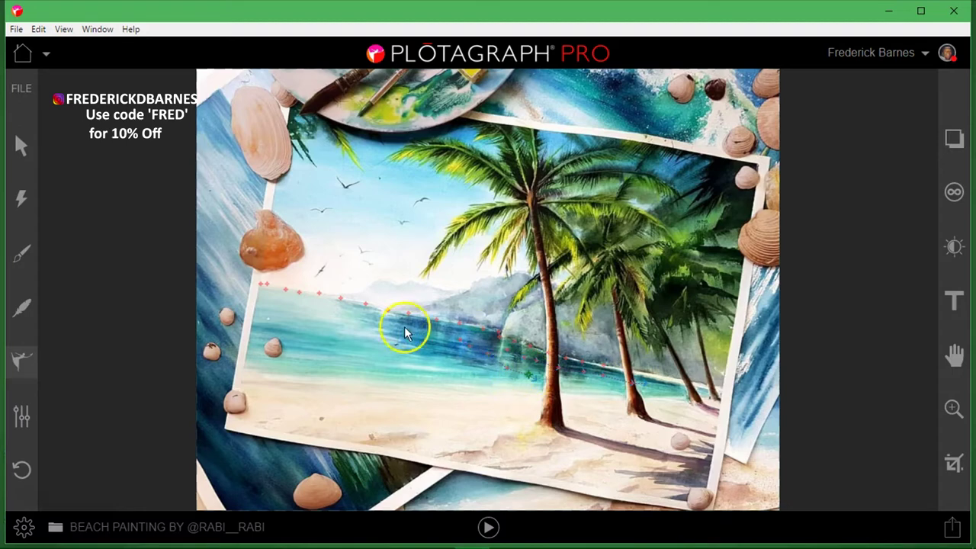
drag(404, 333, 440, 349)
drag(305, 316, 437, 367)
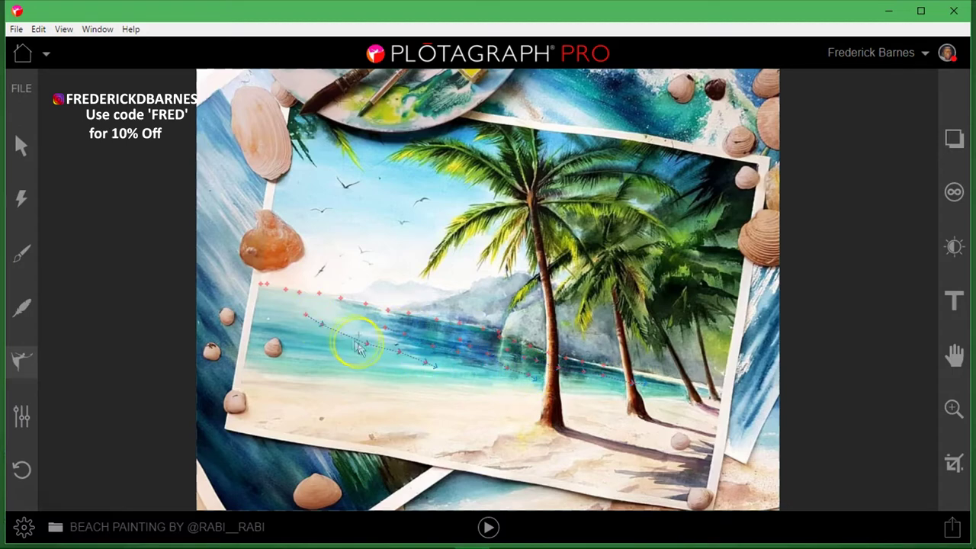
drag(335, 332, 382, 342)
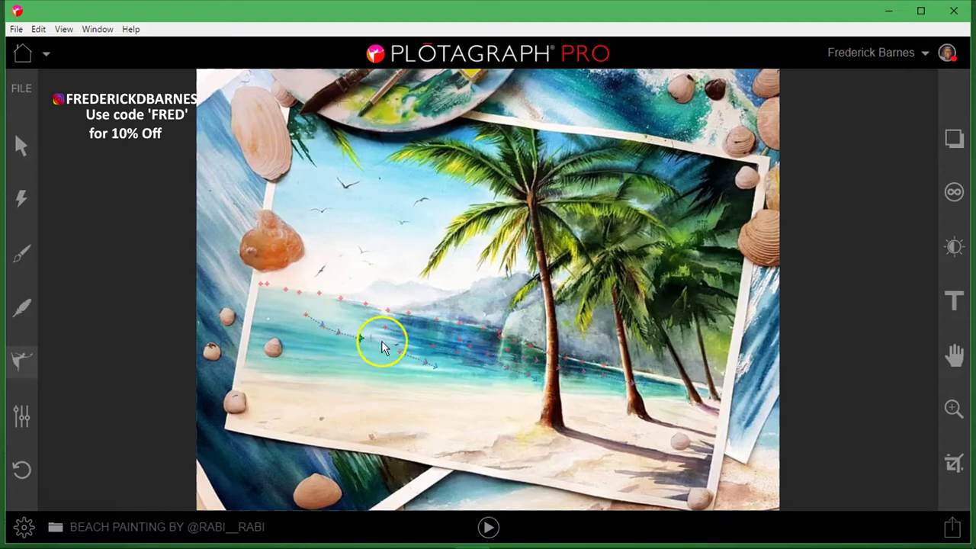
drag(322, 341, 358, 359)
drag(261, 338, 309, 362)
Anchor the waterline along the sand, extend the water's motion points past the palm trunks, and preview the animation
drag(252, 377, 299, 378)
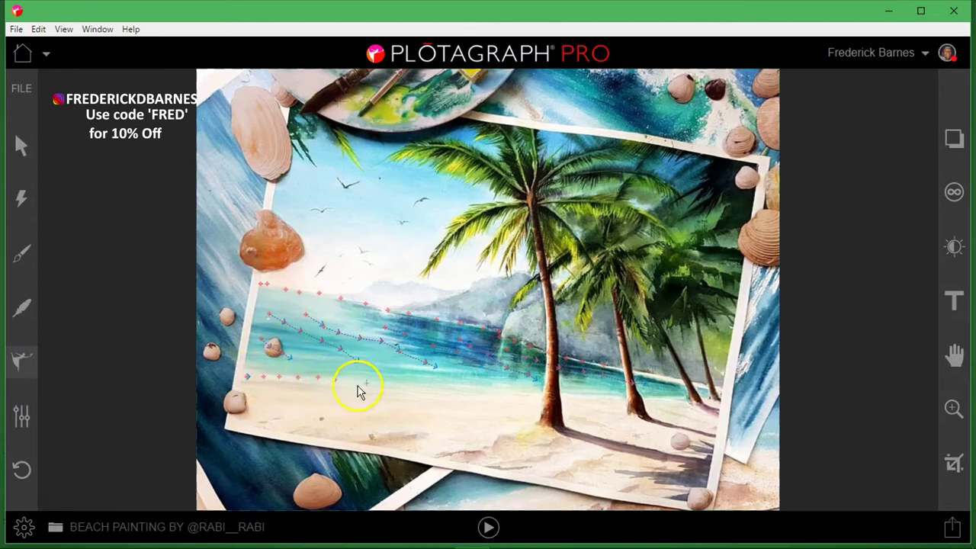
drag(497, 400, 625, 392)
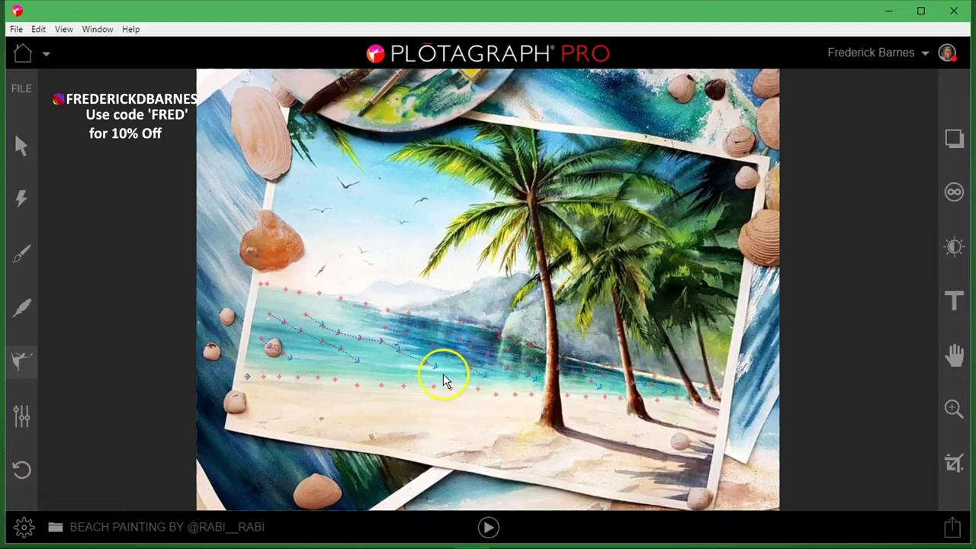
click(485, 526)
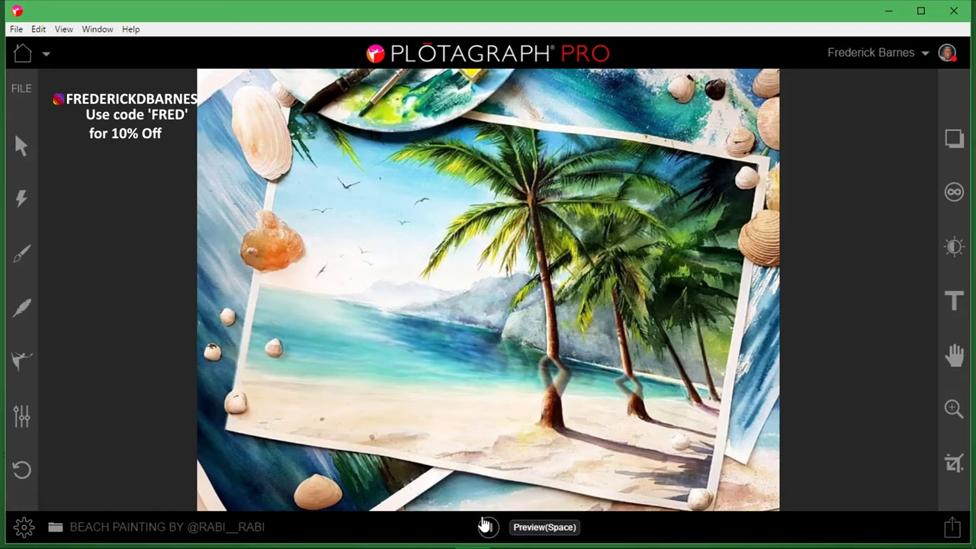
Add animation point paths across the sky, flowing from the shells toward the large palm, and place anchor points along the mountain ridge
key(space)
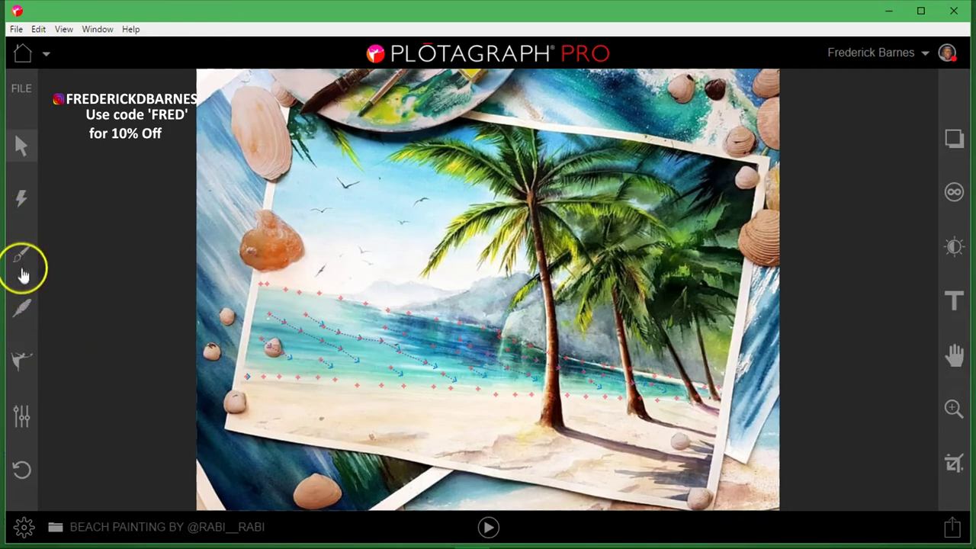
click(24, 360)
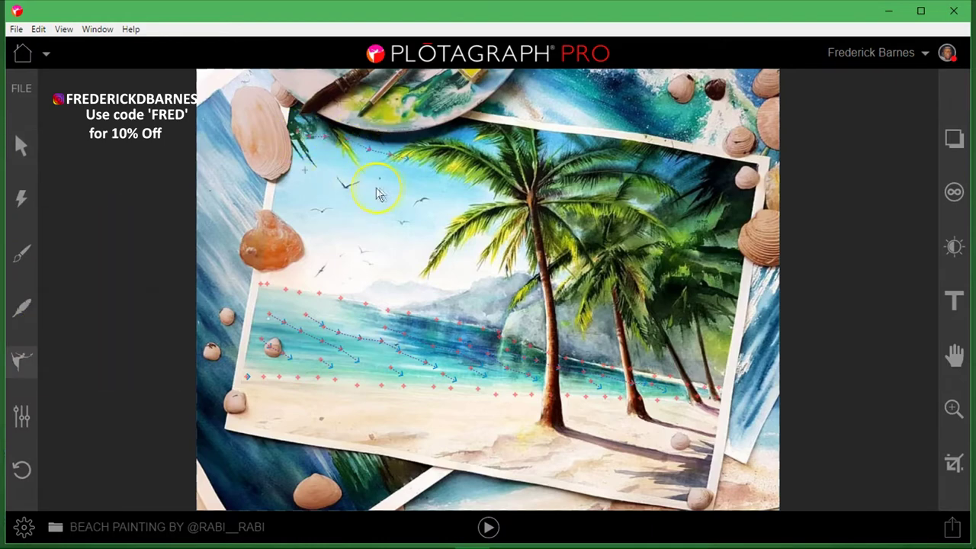
drag(331, 180, 448, 195)
drag(281, 209, 435, 237)
drag(284, 254, 370, 267)
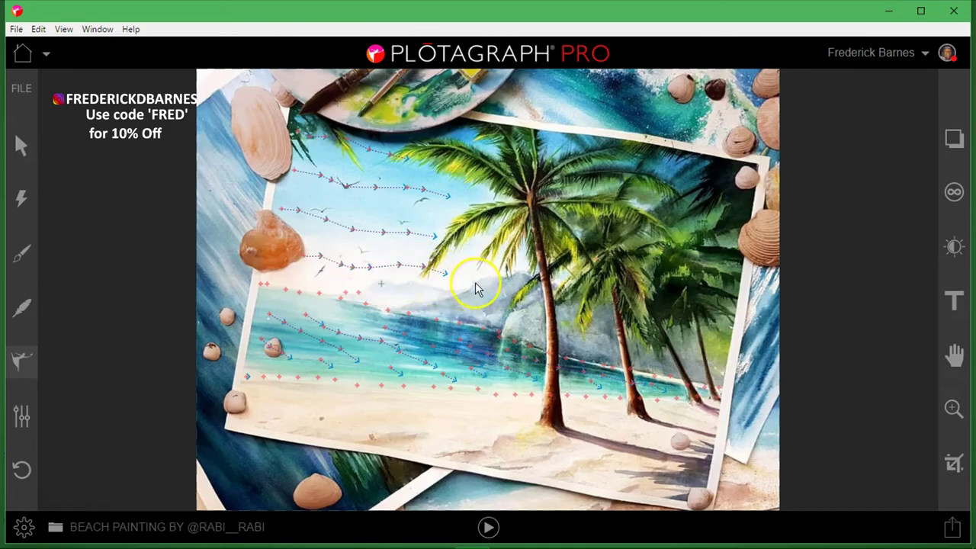
Zoom in and mask the lowest birds in the sky, just above the mountains and beside the orange shell
click(24, 247)
click(953, 407)
click(895, 323)
drag(533, 505, 439, 505)
drag(320, 211, 275, 259)
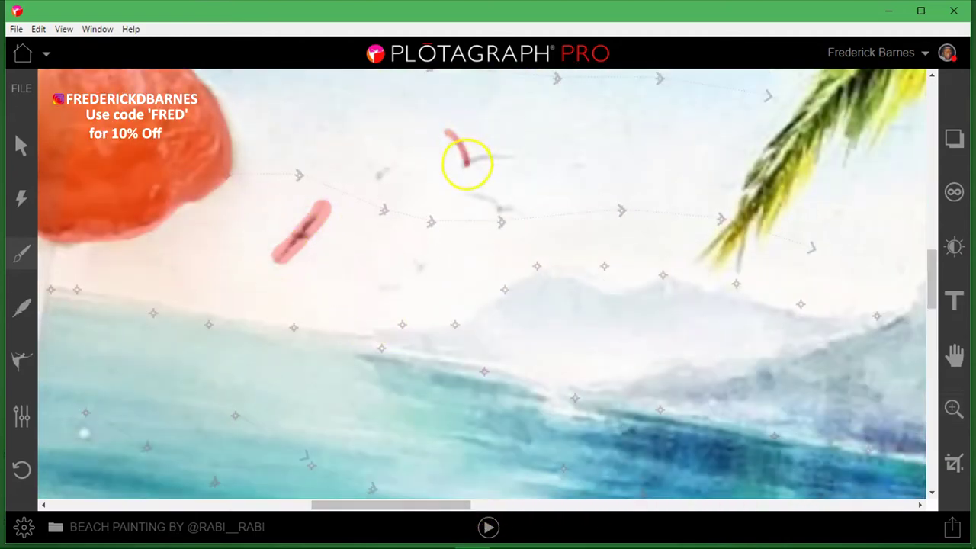
drag(499, 157, 515, 156)
drag(464, 191, 514, 208)
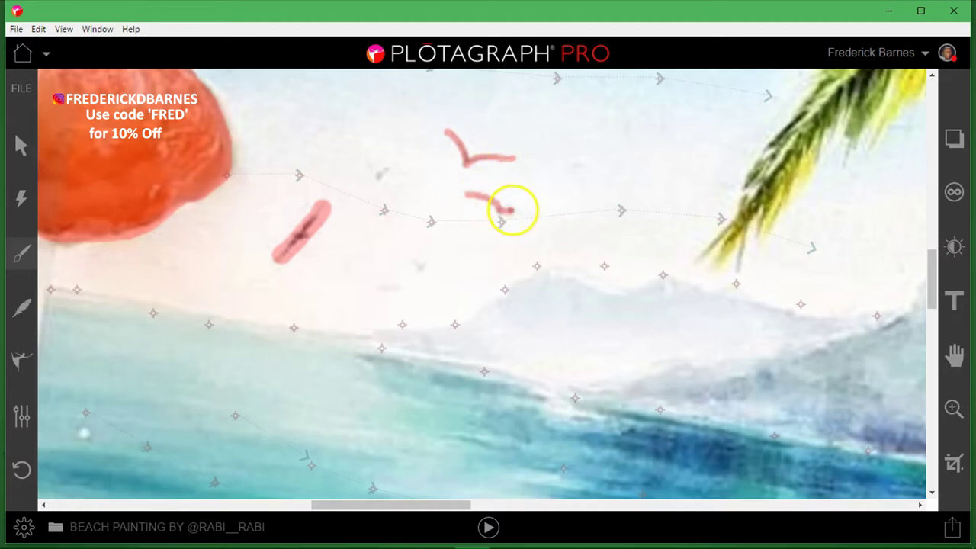
Mask the remaining birds and the dark speck higher in the sky, and reset the zoom
scroll(514, 208, up, 3)
scroll(252, 208, up, 1)
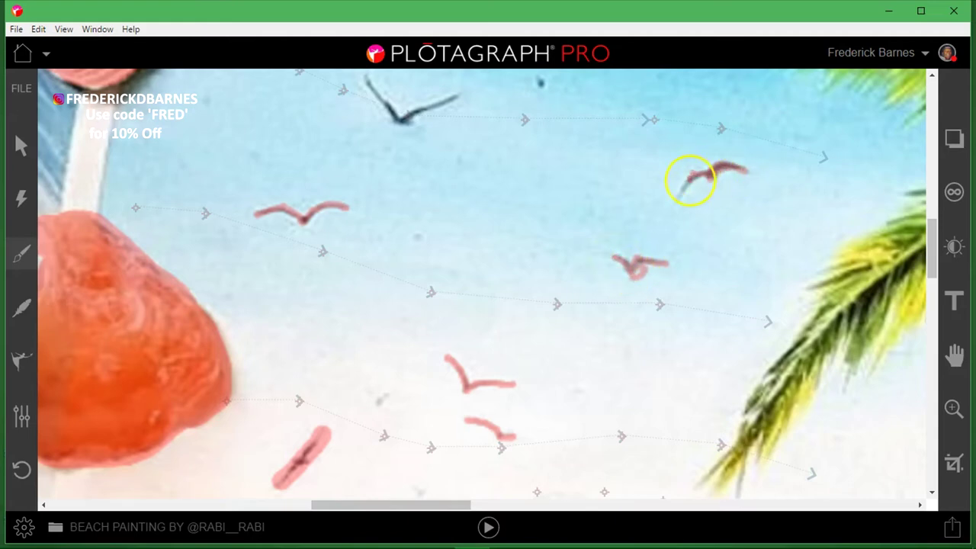
scroll(387, 187, up, 4)
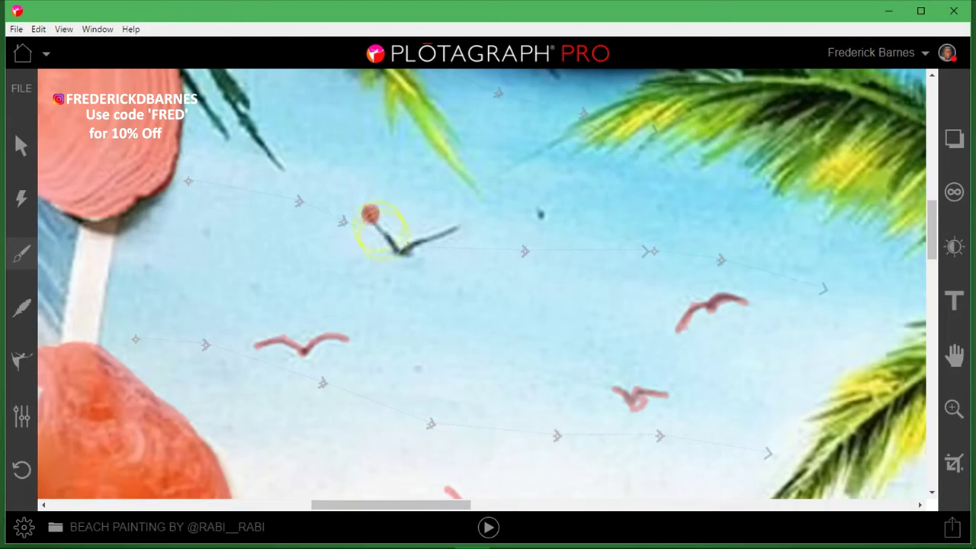
click(539, 213)
click(954, 409)
click(888, 392)
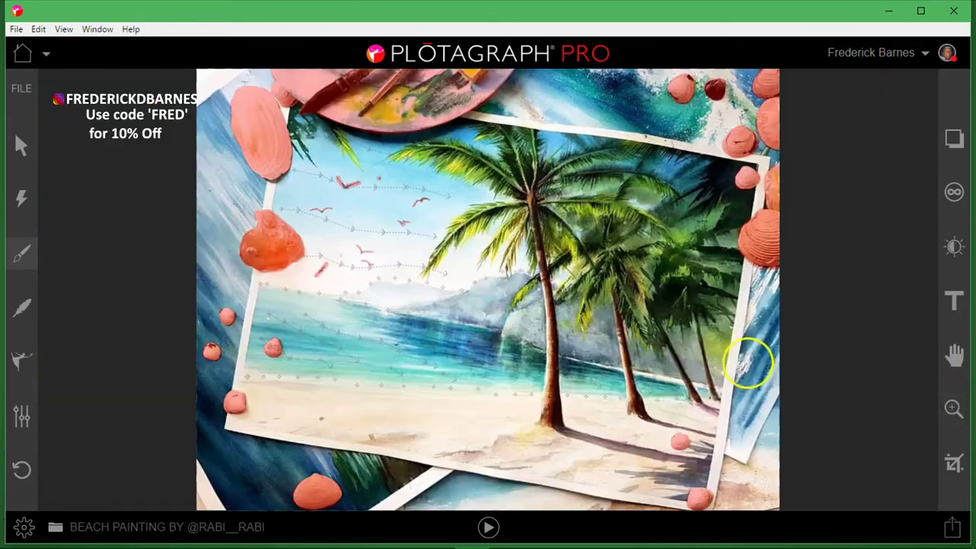
Zoom to about 320% and mask the palm trunks where they cross the water
click(954, 407)
click(894, 331)
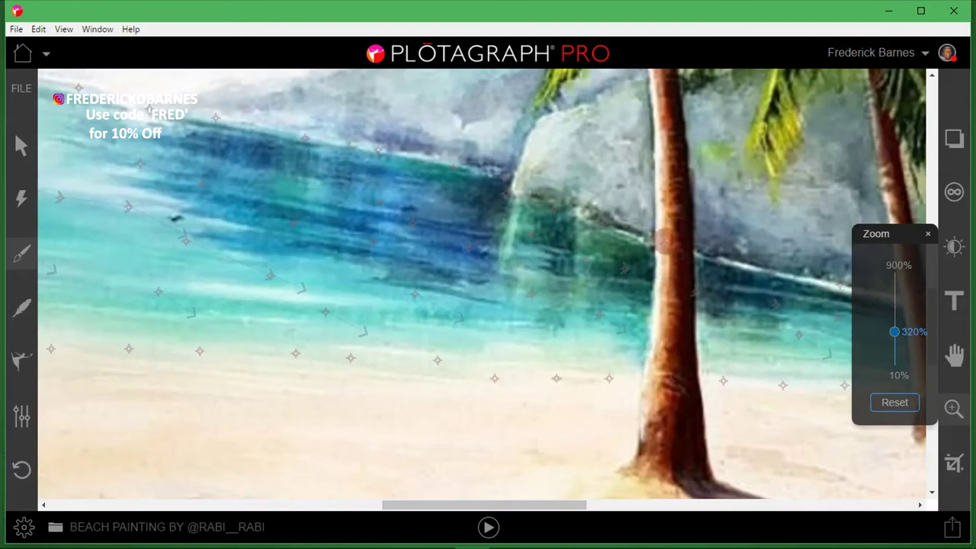
mouse_move(665, 238)
mouse_down()
mouse_move(648, 411)
mouse_move(686, 410)
mouse_move(689, 388)
mouse_move(670, 392)
mouse_move(690, 338)
mouse_move(684, 249)
mouse_up()
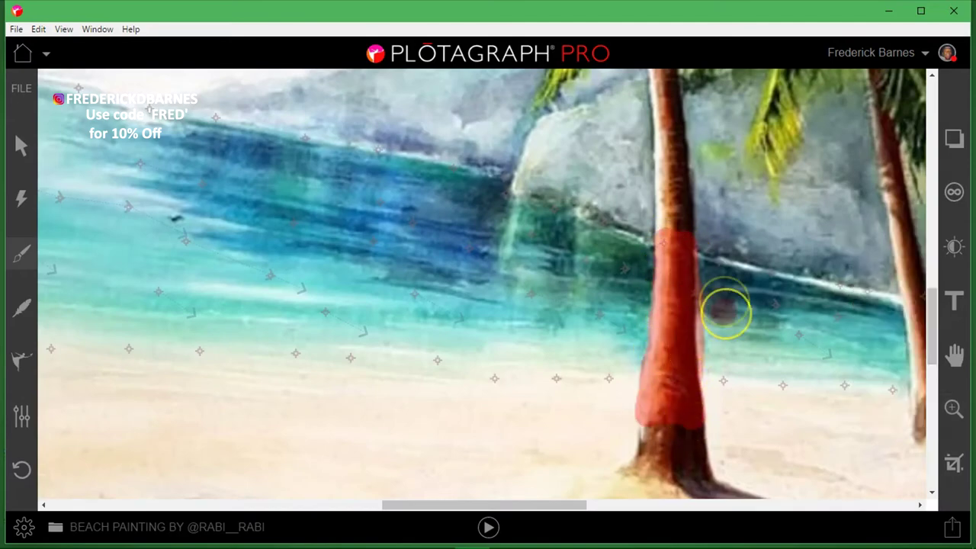
drag(568, 504, 635, 504)
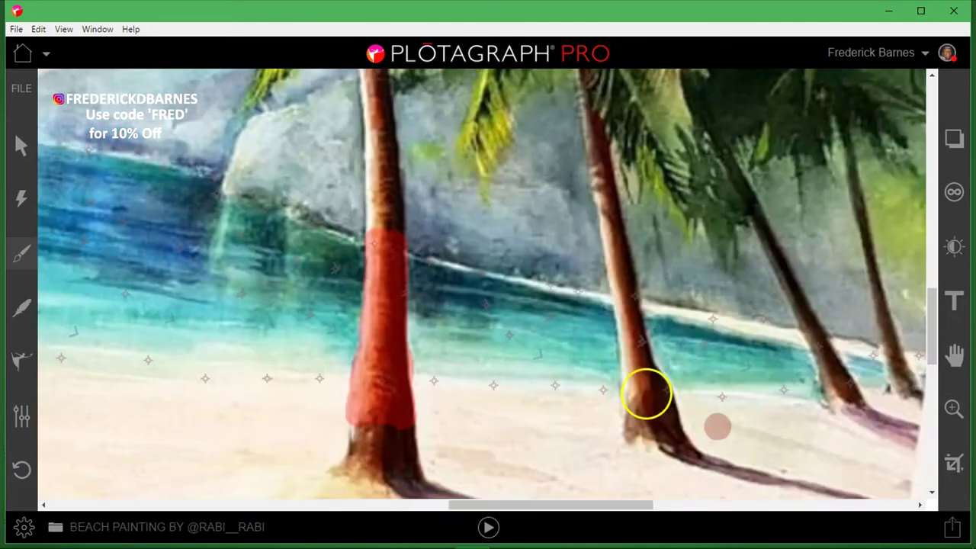
mouse_move(645, 388)
mouse_down()
mouse_move(625, 297)
mouse_move(646, 372)
mouse_move(615, 323)
mouse_up()
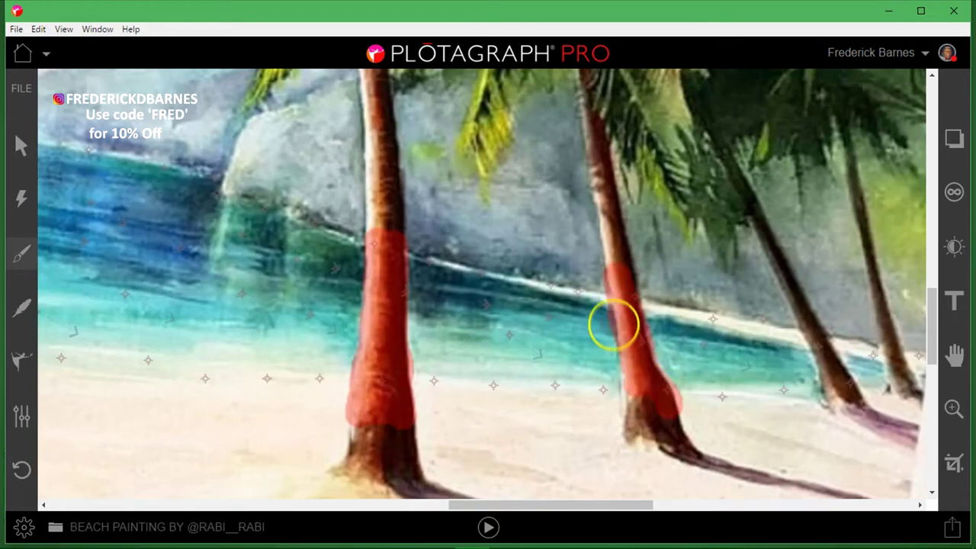
mouse_move(854, 385)
mouse_down()
mouse_move(820, 347)
mouse_move(795, 298)
mouse_up()
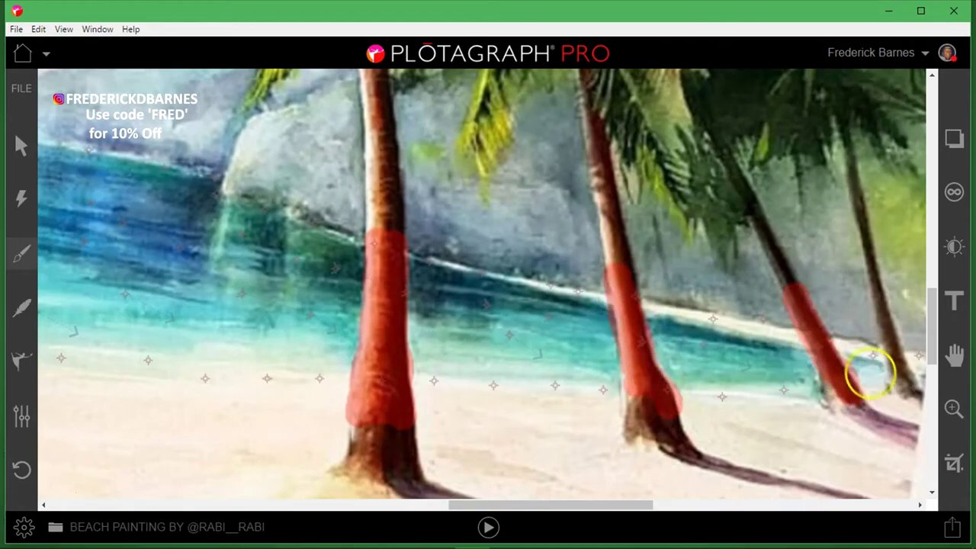
click(954, 408)
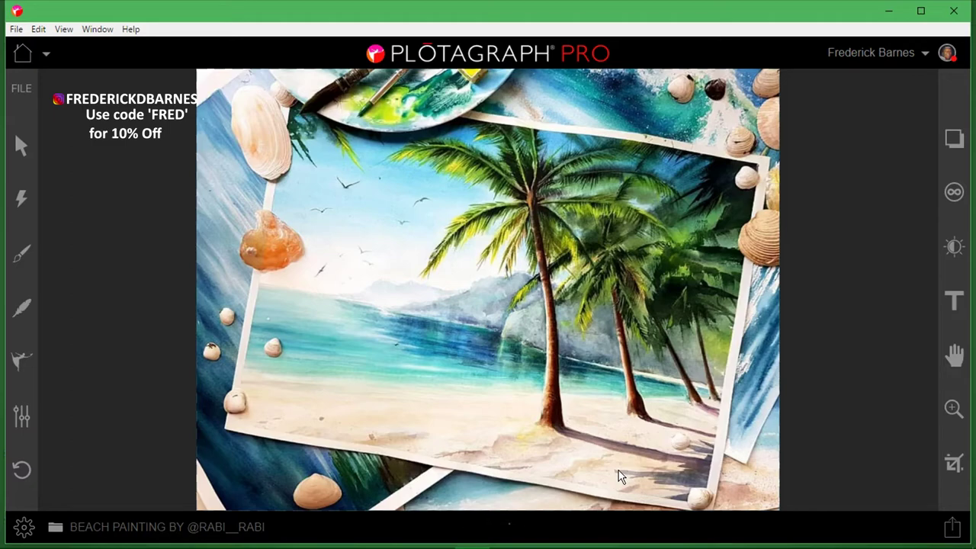
Preview the animation with the sky motion and the masked birds and trunks
key(space)
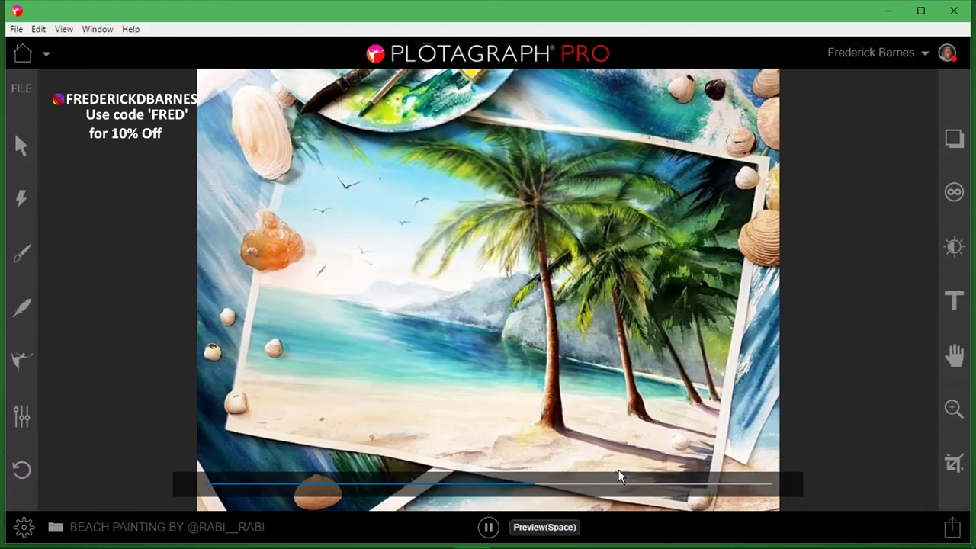
click(488, 527)
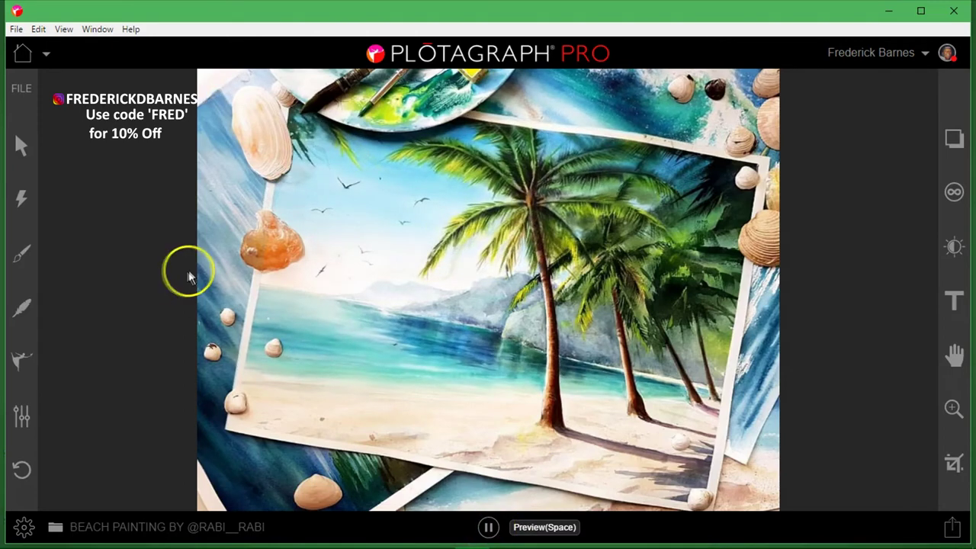
key(space)
Add animation point paths flowing diagonally down the blue background left of the painting and over the foliage below it
click(21, 355)
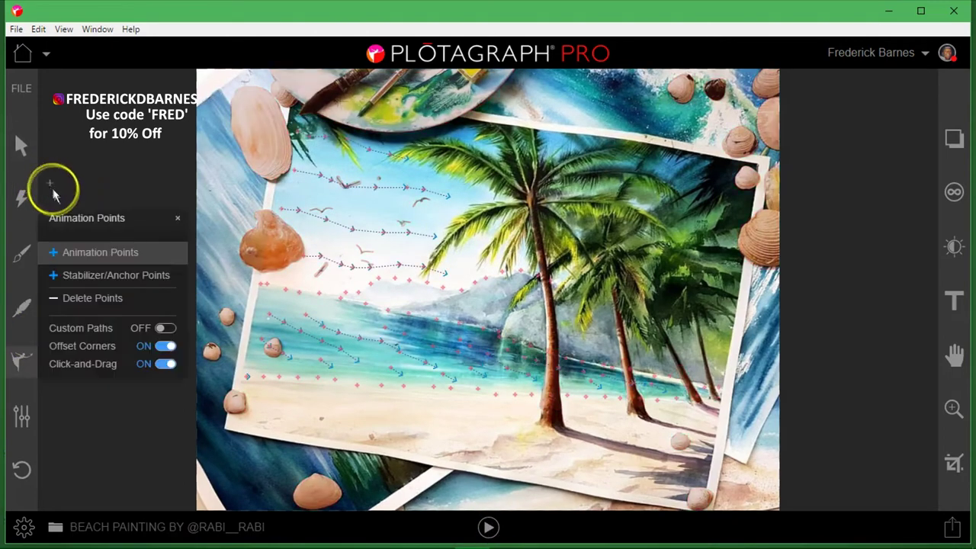
click(97, 251)
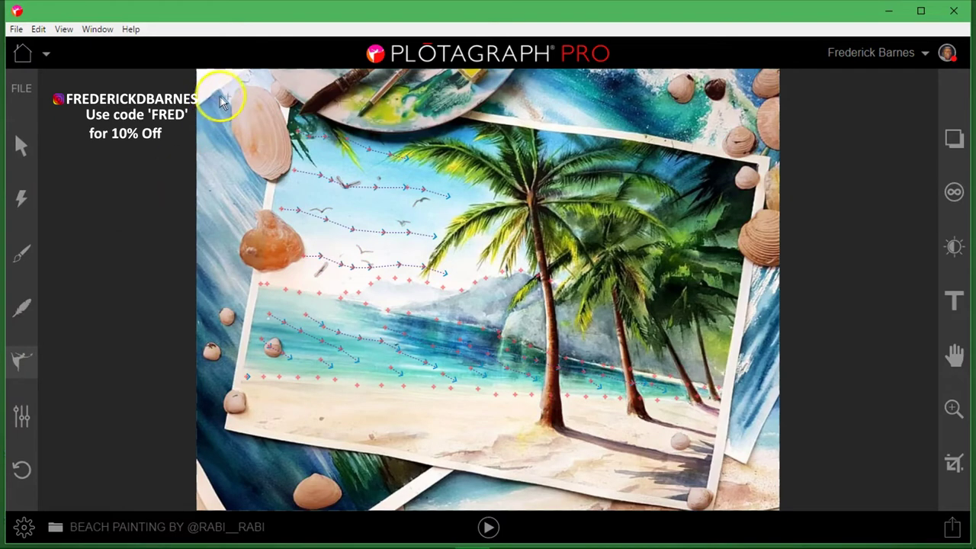
mouse_move(193, 148)
mouse_down()
mouse_move(231, 216)
mouse_move(195, 214)
mouse_move(214, 261)
mouse_up()
mouse_move(191, 357)
mouse_down()
mouse_move(204, 415)
mouse_move(238, 469)
mouse_up()
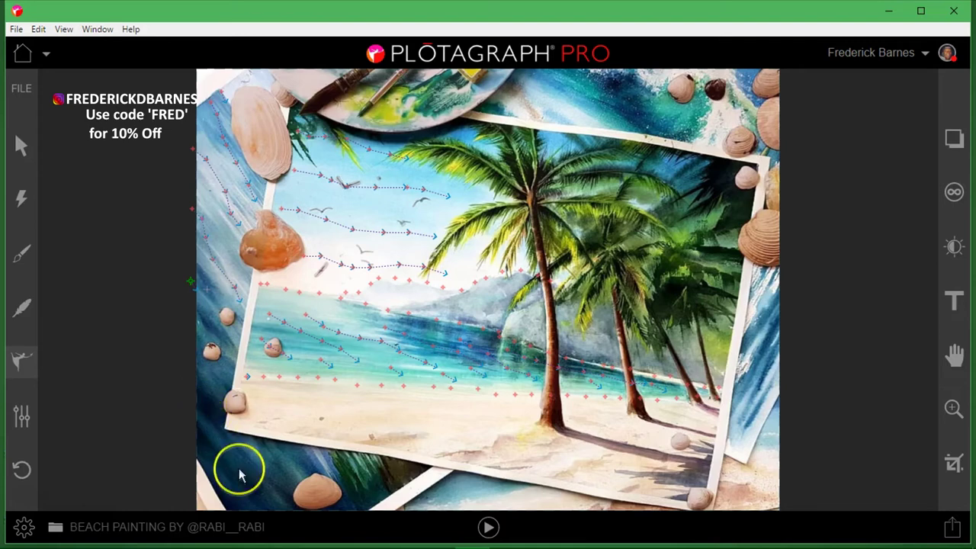
mouse_move(332, 459)
mouse_down()
mouse_move(349, 485)
mouse_move(375, 484)
mouse_up()
drag(390, 465, 397, 479)
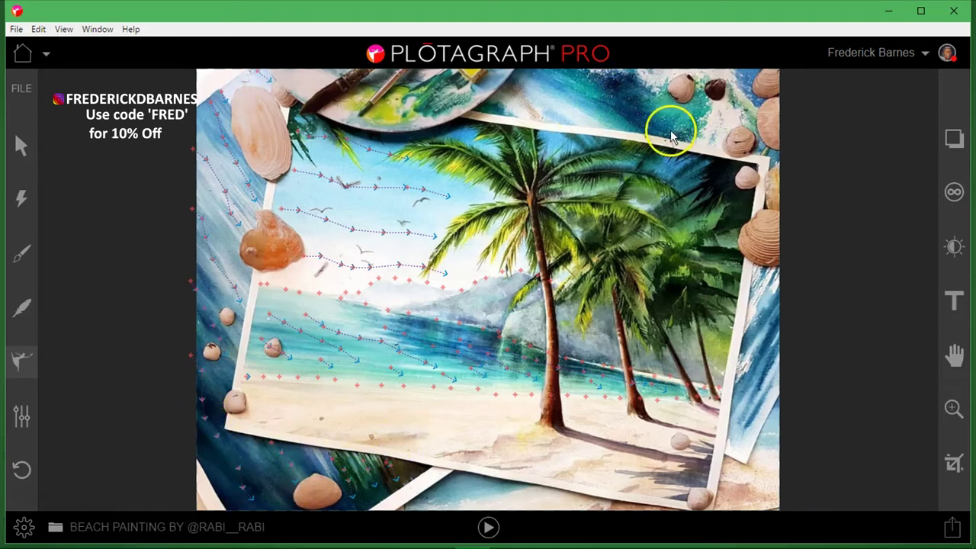
Add animation point paths flowing up and outward in the blue background above and to the right of the painting
click(606, 96)
click(549, 80)
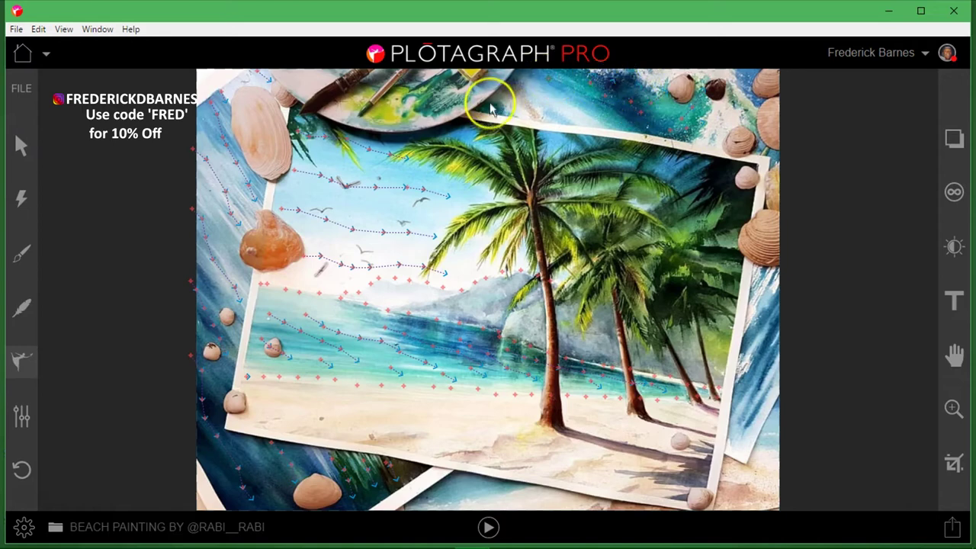
click(519, 111)
click(530, 103)
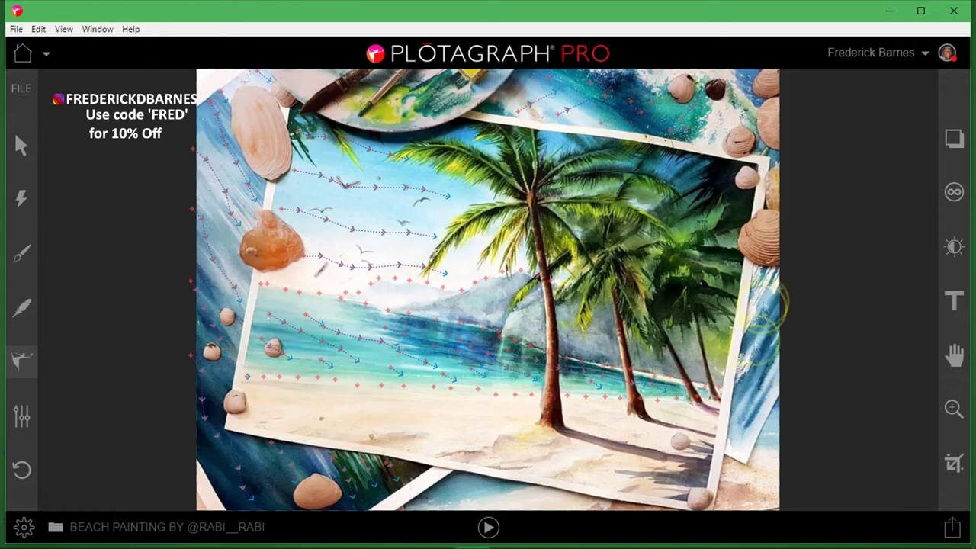
mouse_move(739, 428)
mouse_down()
mouse_move(759, 393)
mouse_move(747, 375)
mouse_move(782, 358)
mouse_up()
drag(755, 315, 784, 283)
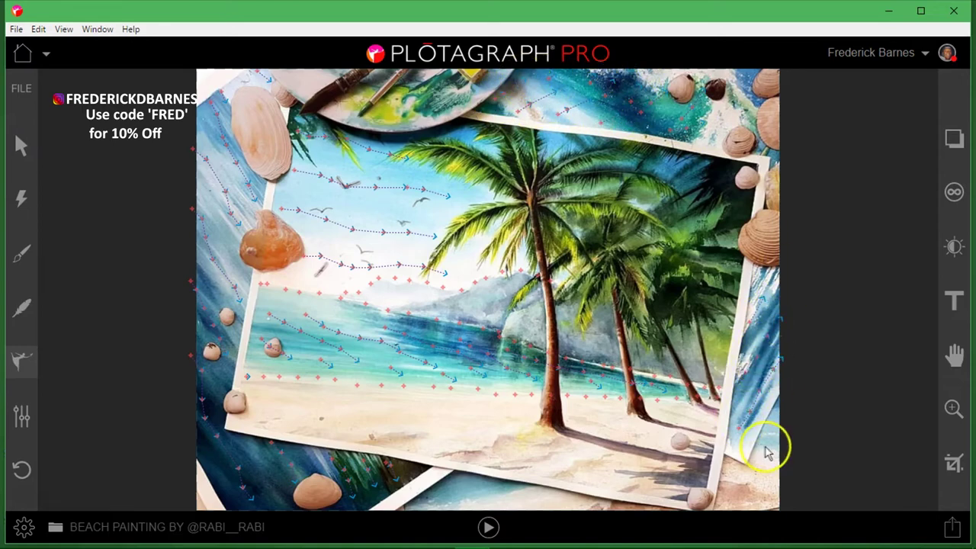
drag(770, 437, 793, 437)
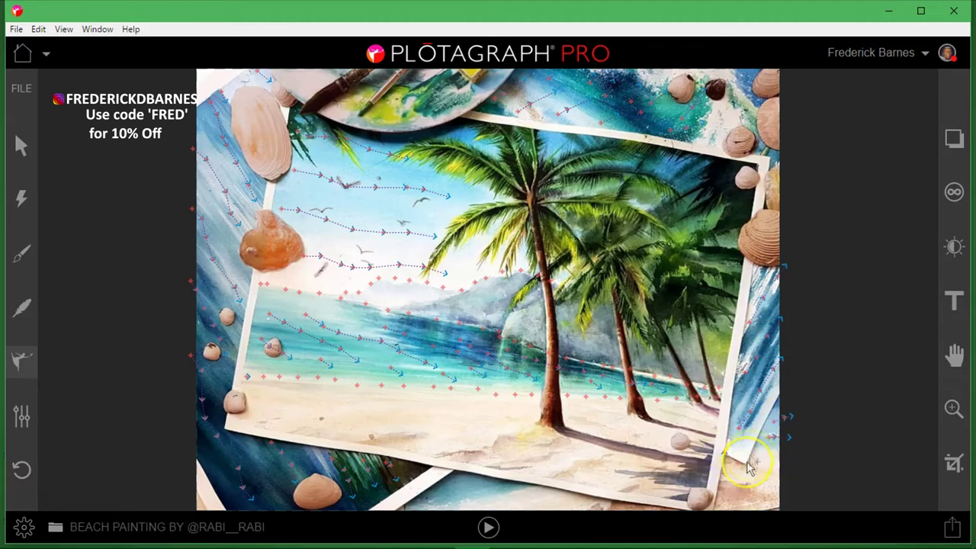
Place anchor points along the painting's white border and preview the animation
click(781, 390)
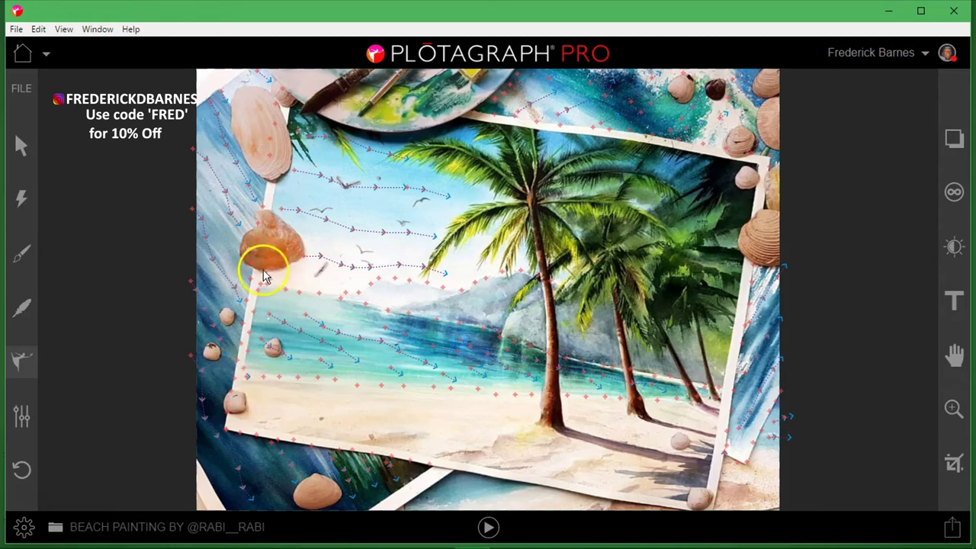
click(488, 527)
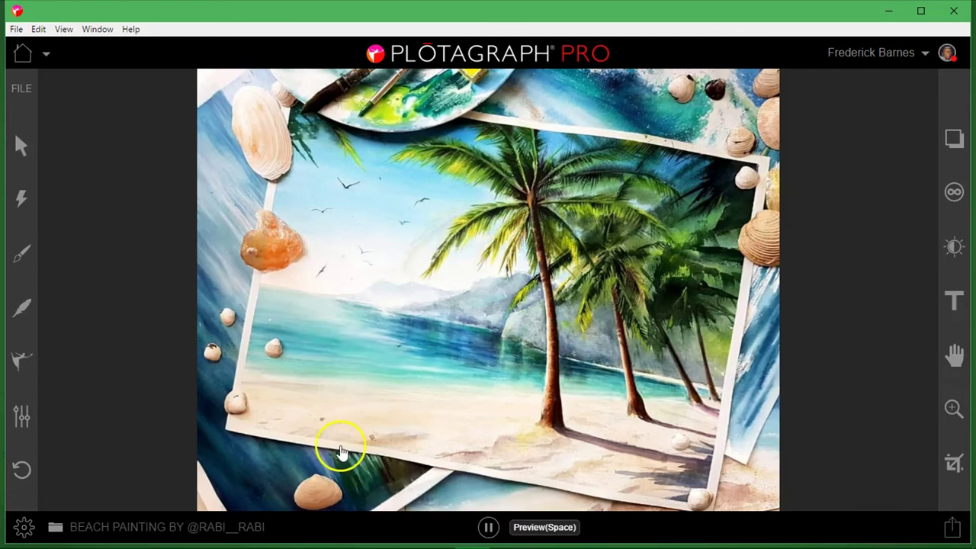
key(space)
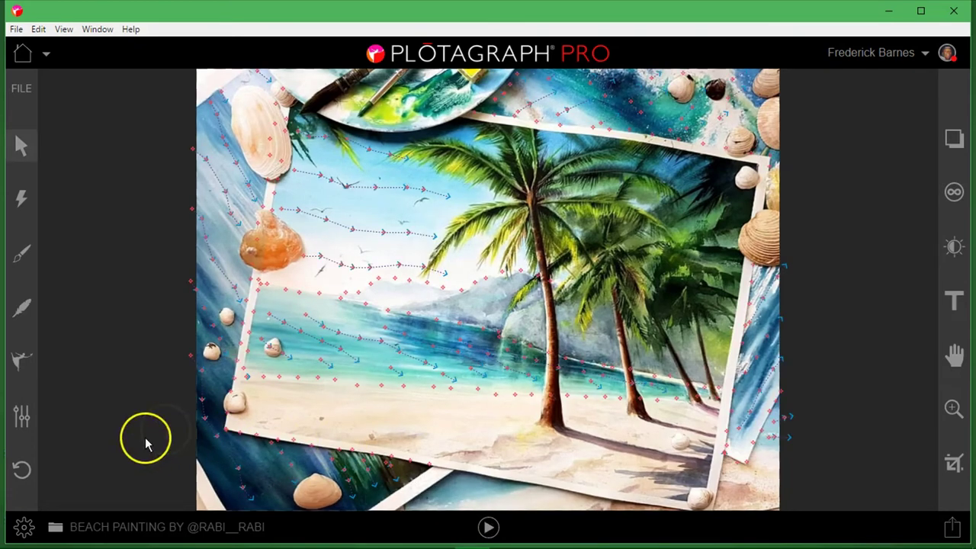
Add a rightward animation point path in the blue strip below the painting's lower edge and preview the animation
click(19, 358)
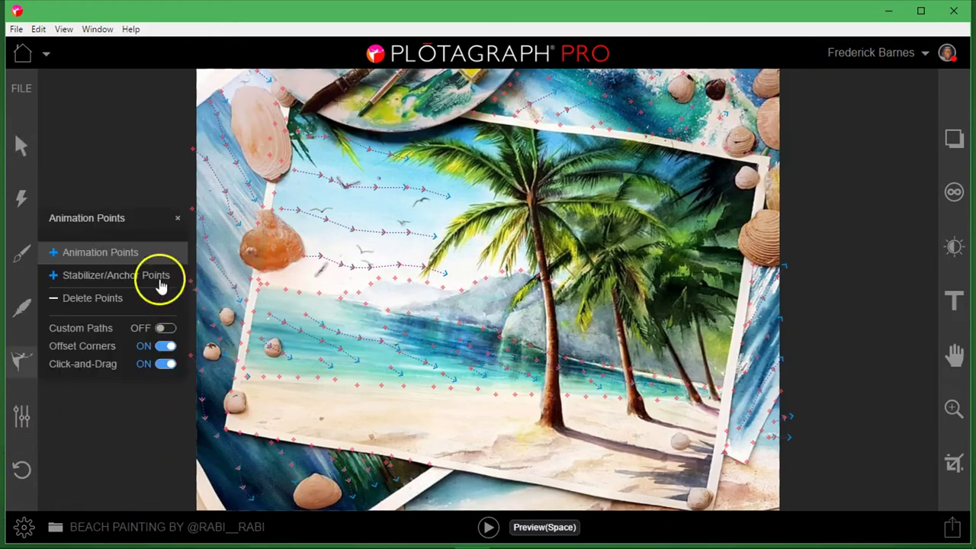
click(135, 251)
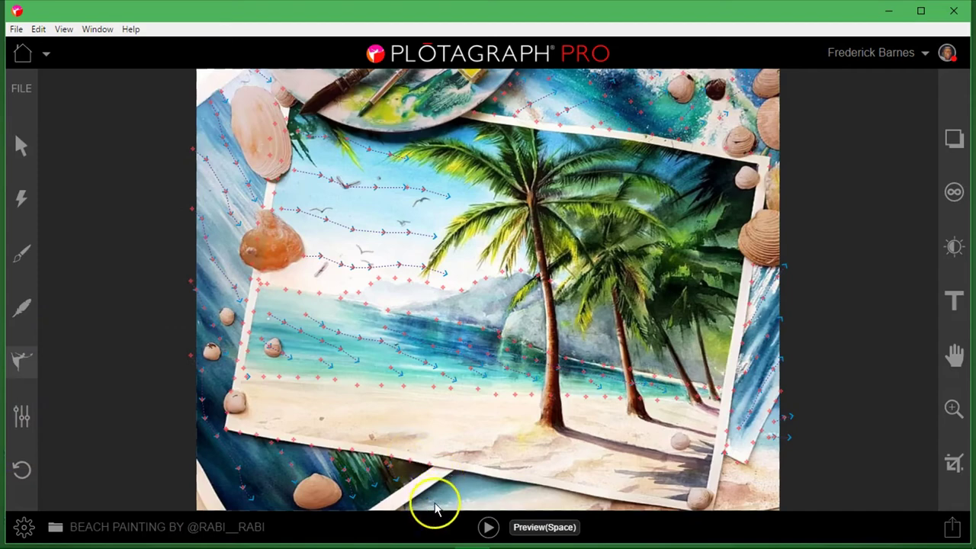
drag(441, 500, 458, 499)
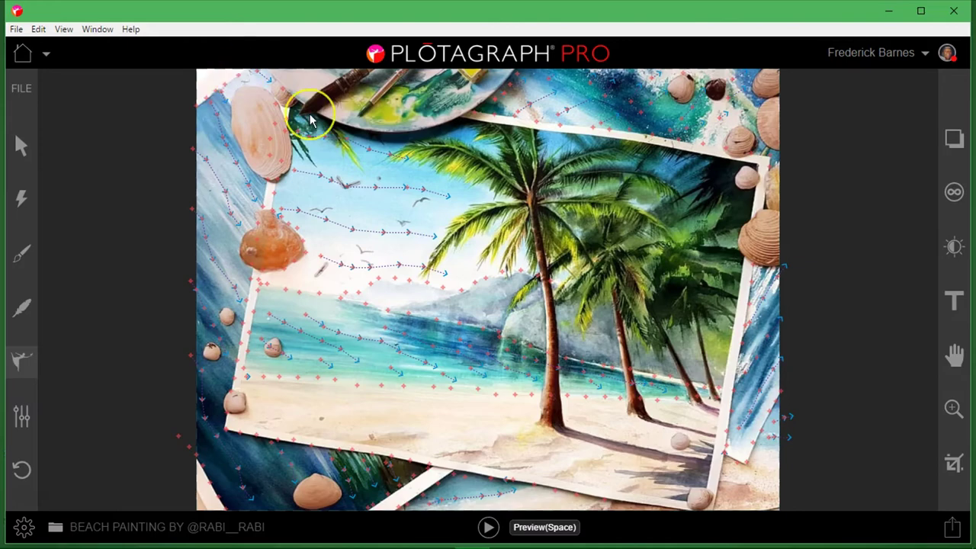
scroll(291, 88, down, 1)
click(488, 527)
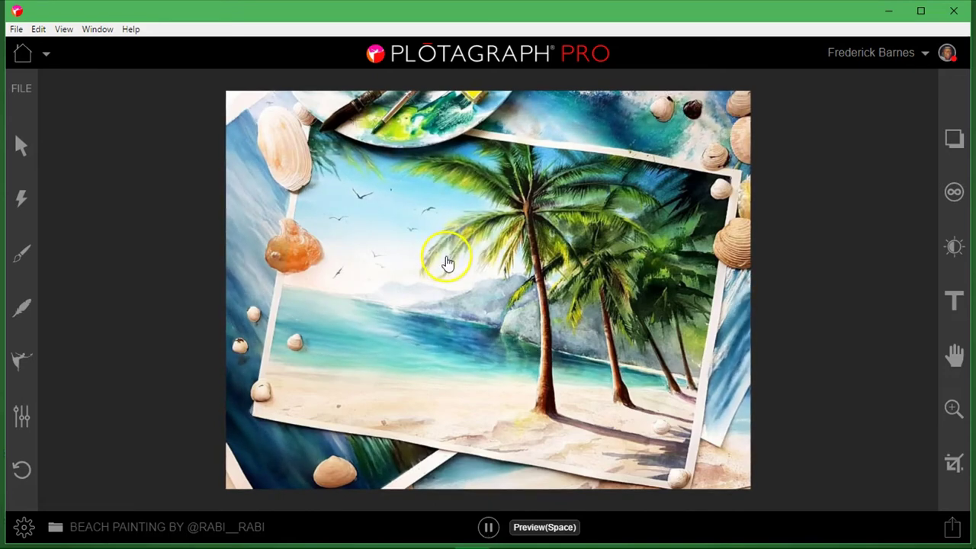
key(space)
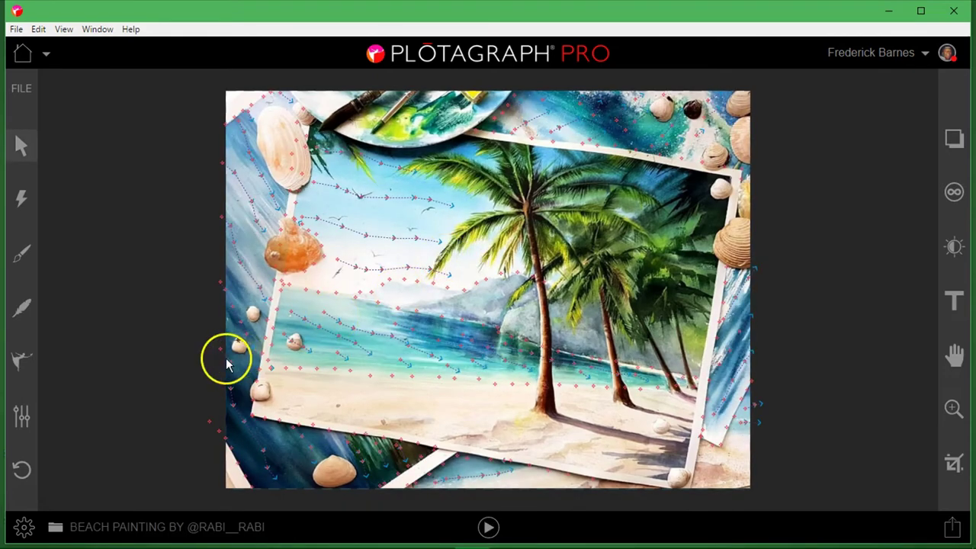
Add animation point paths along the left-hand fronds of the large palm, checking the motion with animation previews
click(22, 366)
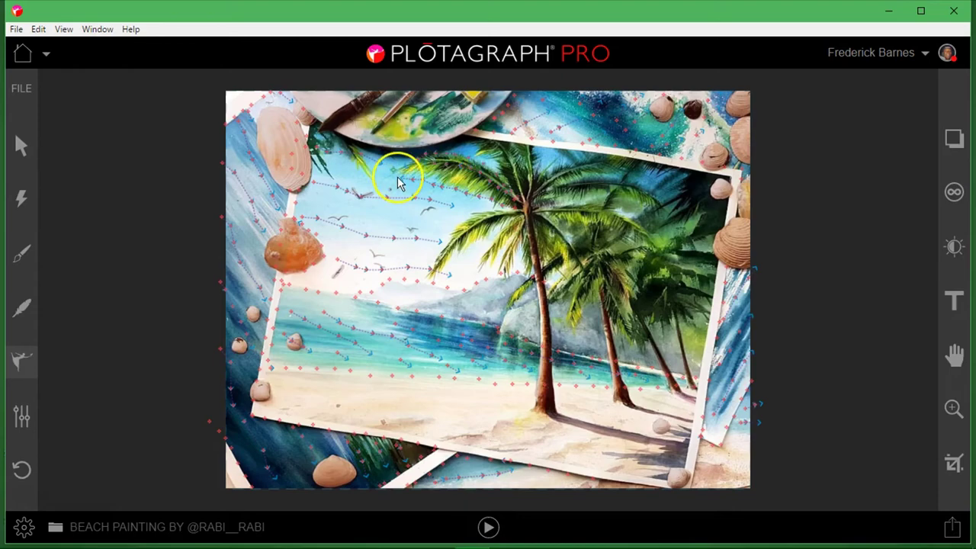
key(space)
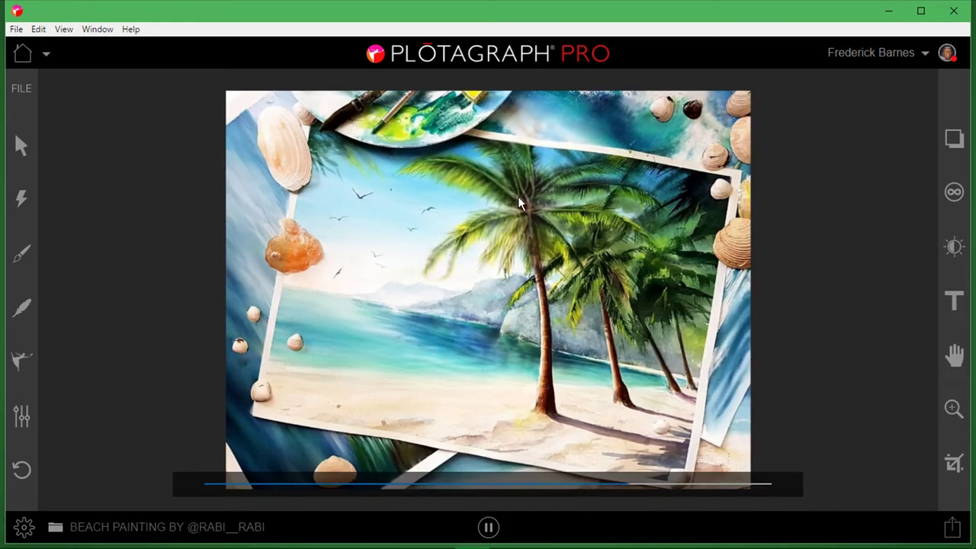
click(19, 362)
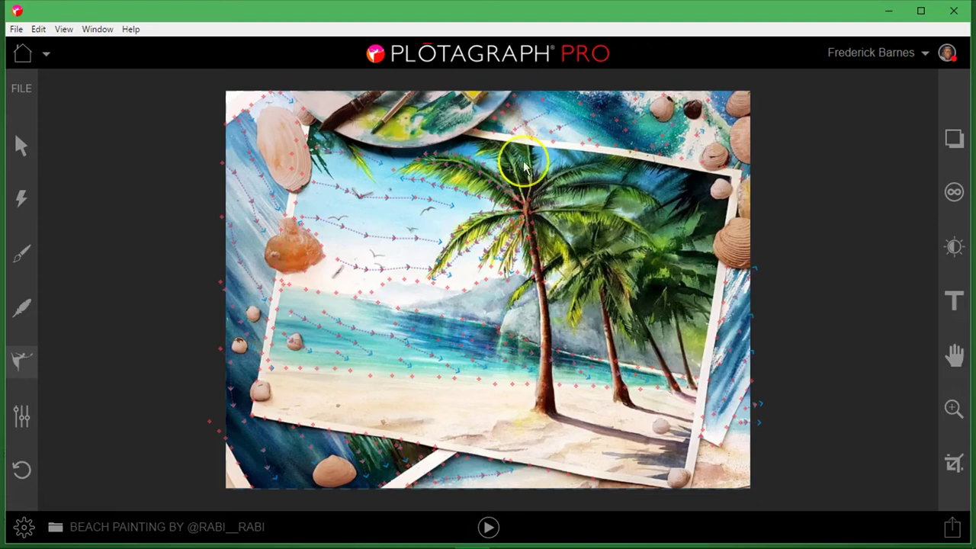
click(488, 528)
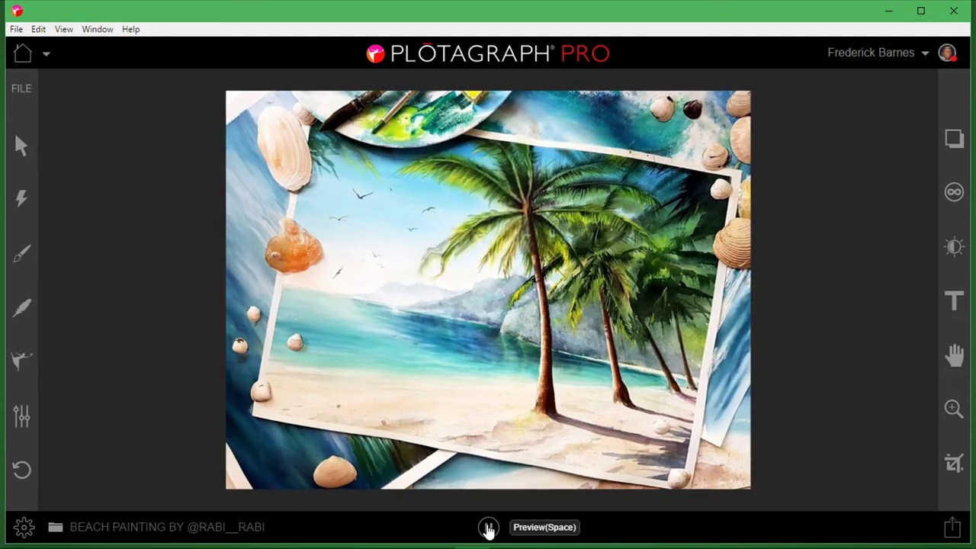
click(488, 528)
Shorten the lowest motion path in the sky by moving its end point back from the large palm's frond
click(22, 146)
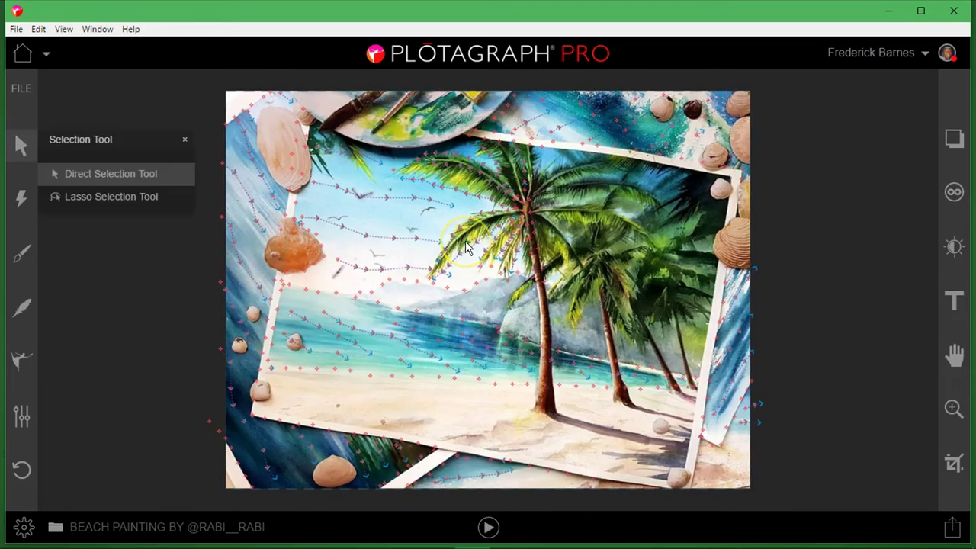
click(450, 268)
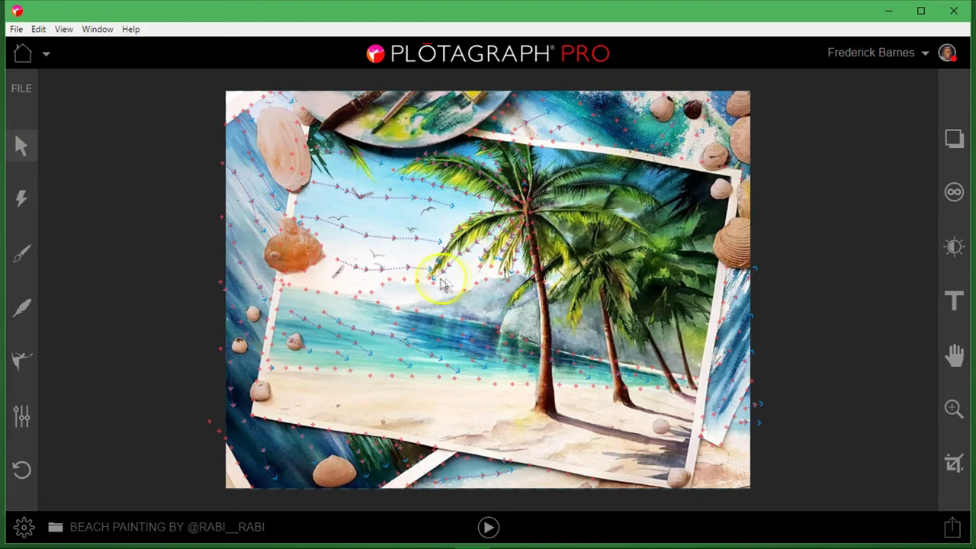
click(21, 355)
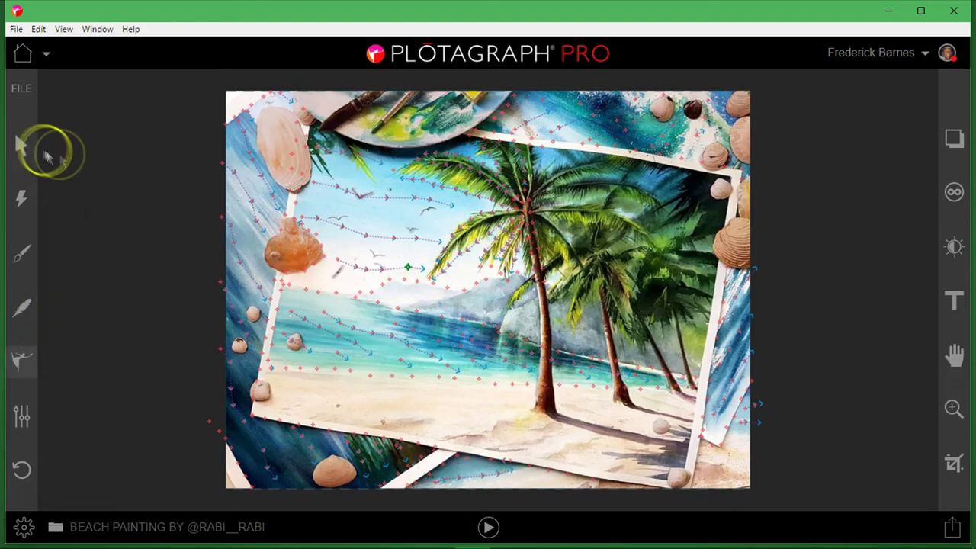
Add animation point paths on the foliage below the paint palette and along more fronds of the large palm
click(21, 146)
click(347, 151)
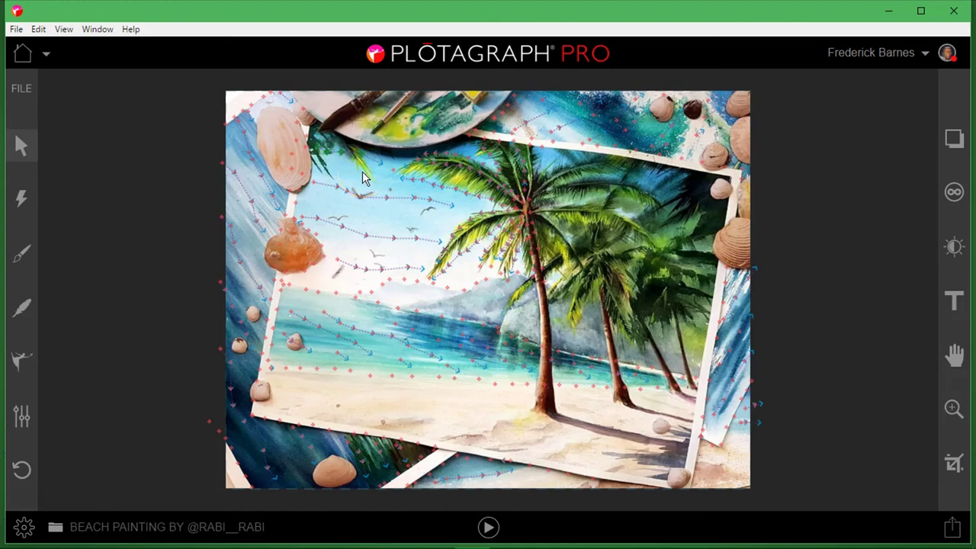
click(15, 373)
click(104, 254)
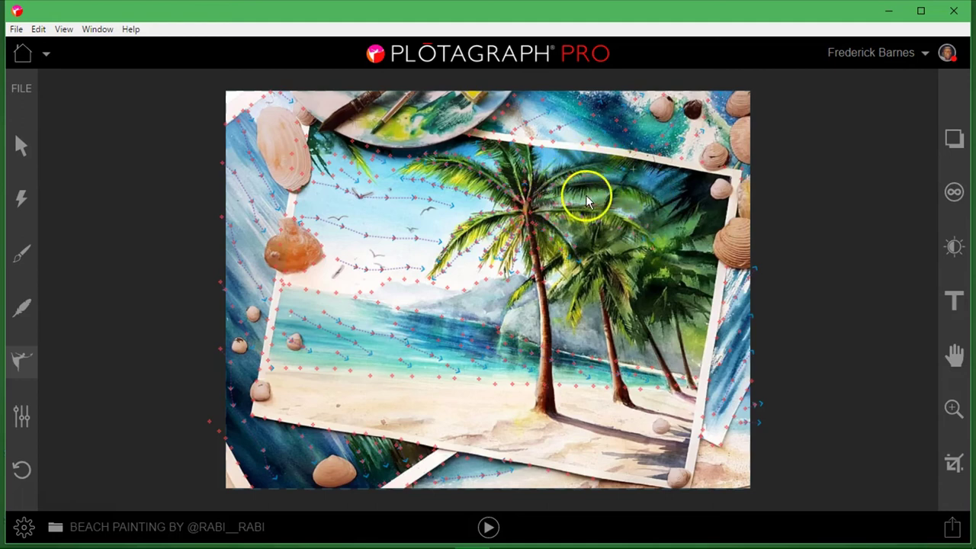
Extend the mask over the crown of the second palm and preview the animation
click(23, 258)
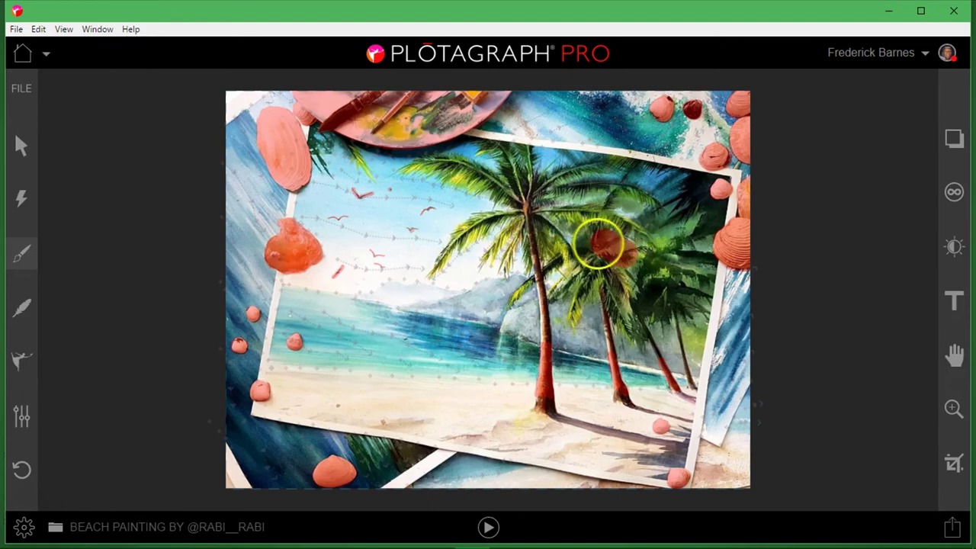
mouse_move(602, 257)
mouse_down()
mouse_move(591, 290)
mouse_move(563, 298)
mouse_move(555, 279)
mouse_move(520, 299)
mouse_move(584, 299)
mouse_move(637, 254)
mouse_move(671, 265)
mouse_move(675, 239)
mouse_move(659, 220)
mouse_move(667, 193)
mouse_move(649, 169)
mouse_move(693, 231)
mouse_move(645, 284)
mouse_move(645, 217)
mouse_move(604, 201)
mouse_move(650, 166)
mouse_move(566, 157)
mouse_move(599, 152)
mouse_up()
click(488, 527)
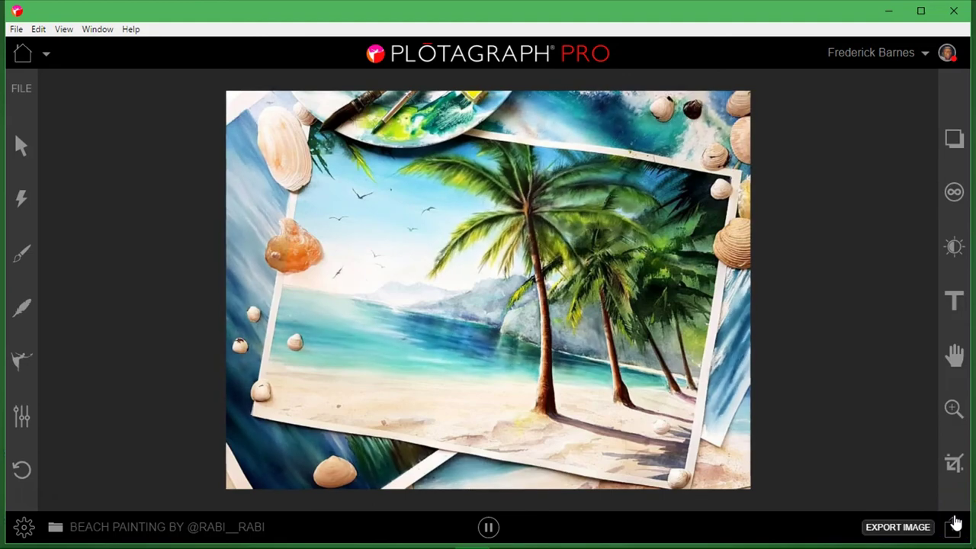
Add an animation point path from the painting's upper-right corner outward past the image edge
click(25, 374)
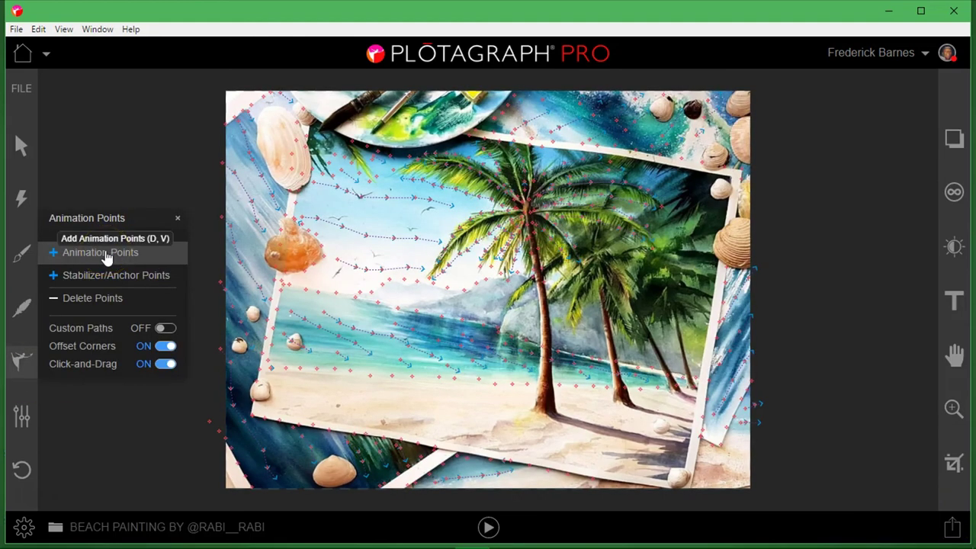
click(106, 258)
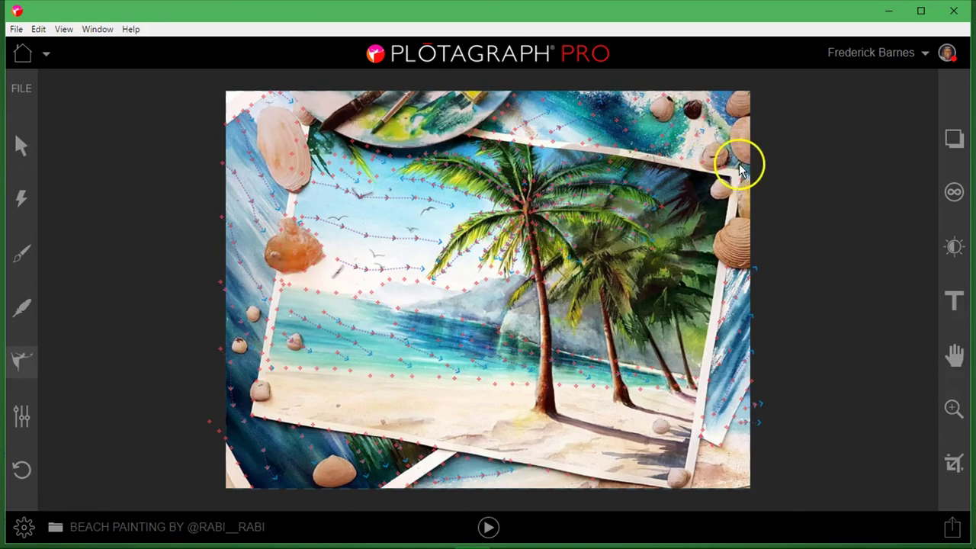
drag(740, 170, 755, 154)
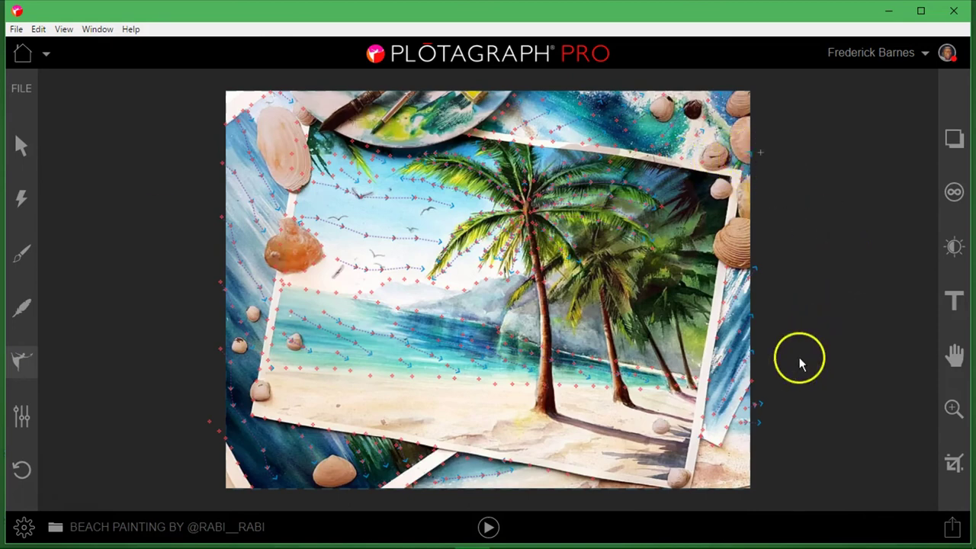
Set up a custom export with an animation loop duration of 6.0 sec and a frame rate of 60 Fps
click(952, 532)
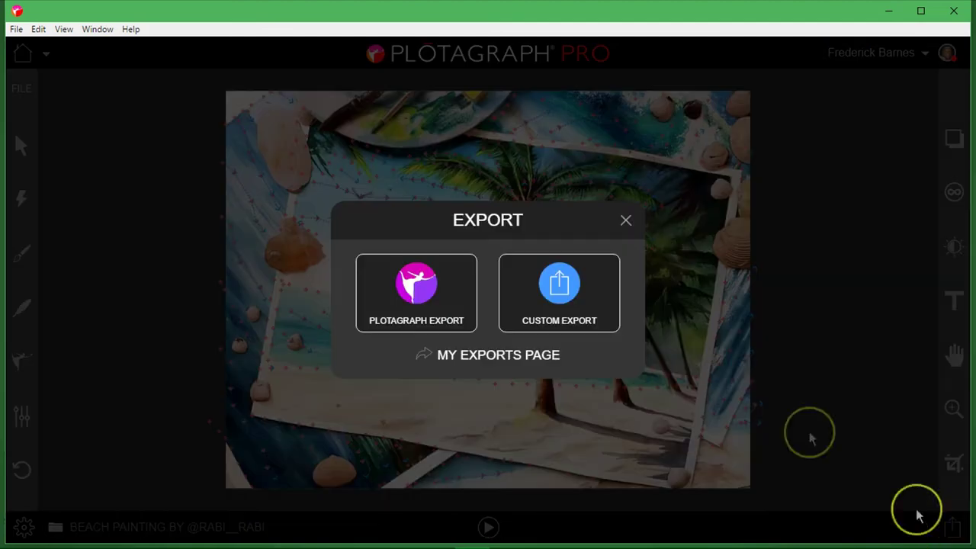
click(557, 303)
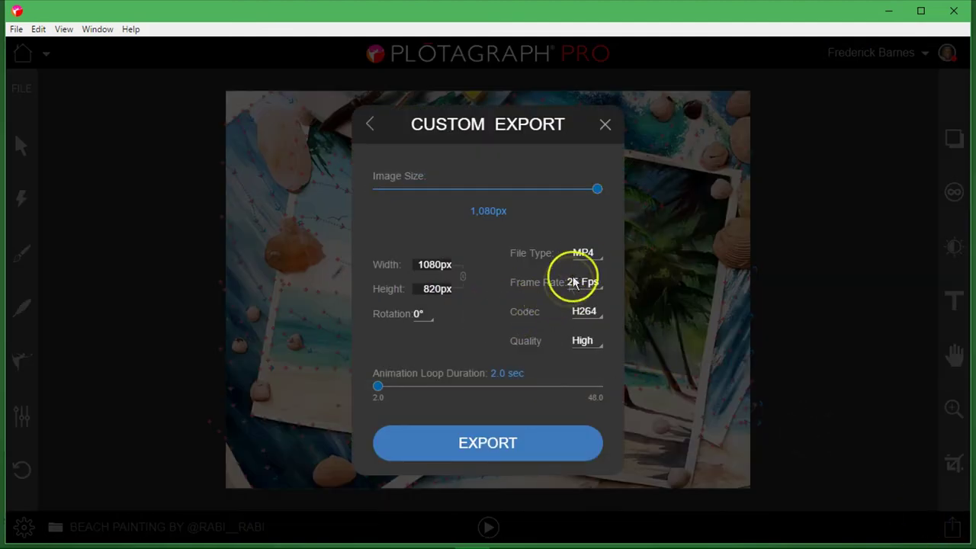
drag(380, 388, 402, 391)
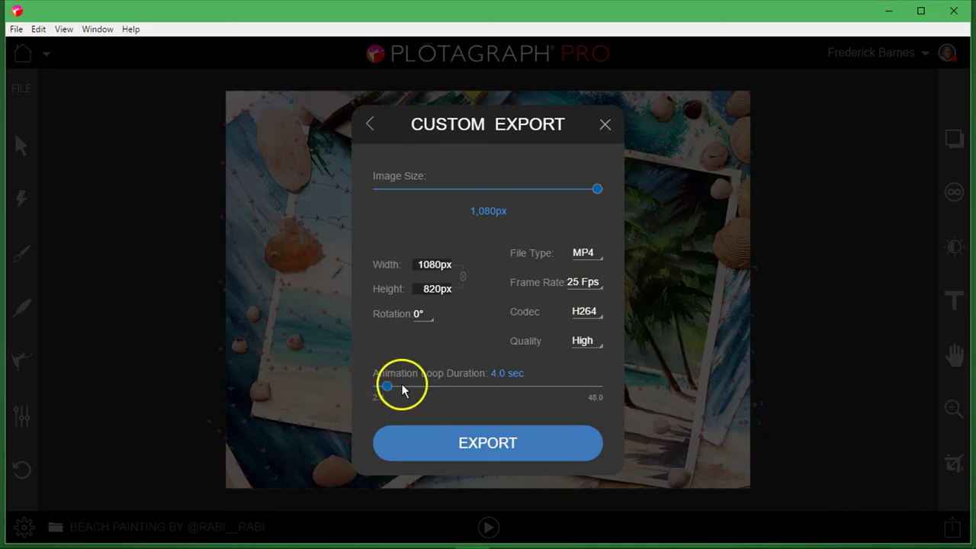
click(587, 283)
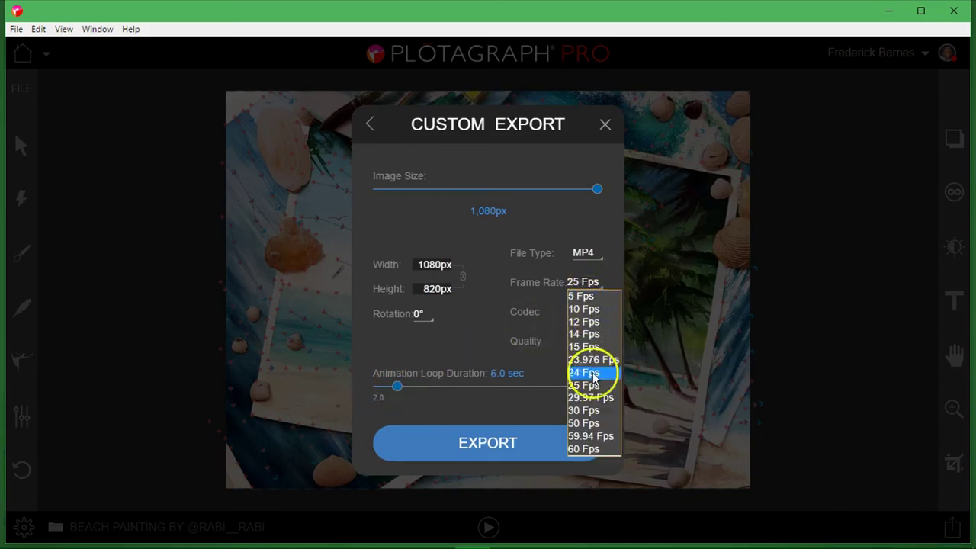
click(584, 450)
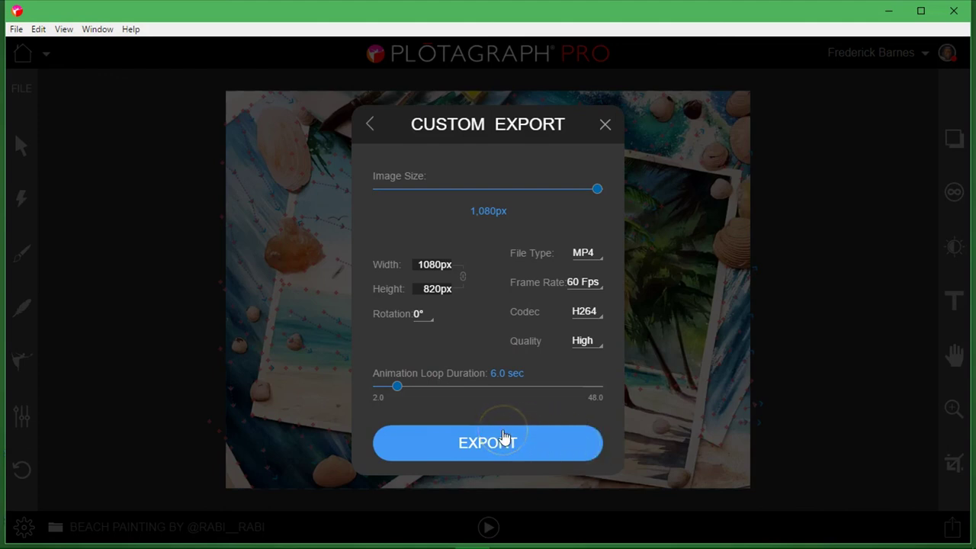